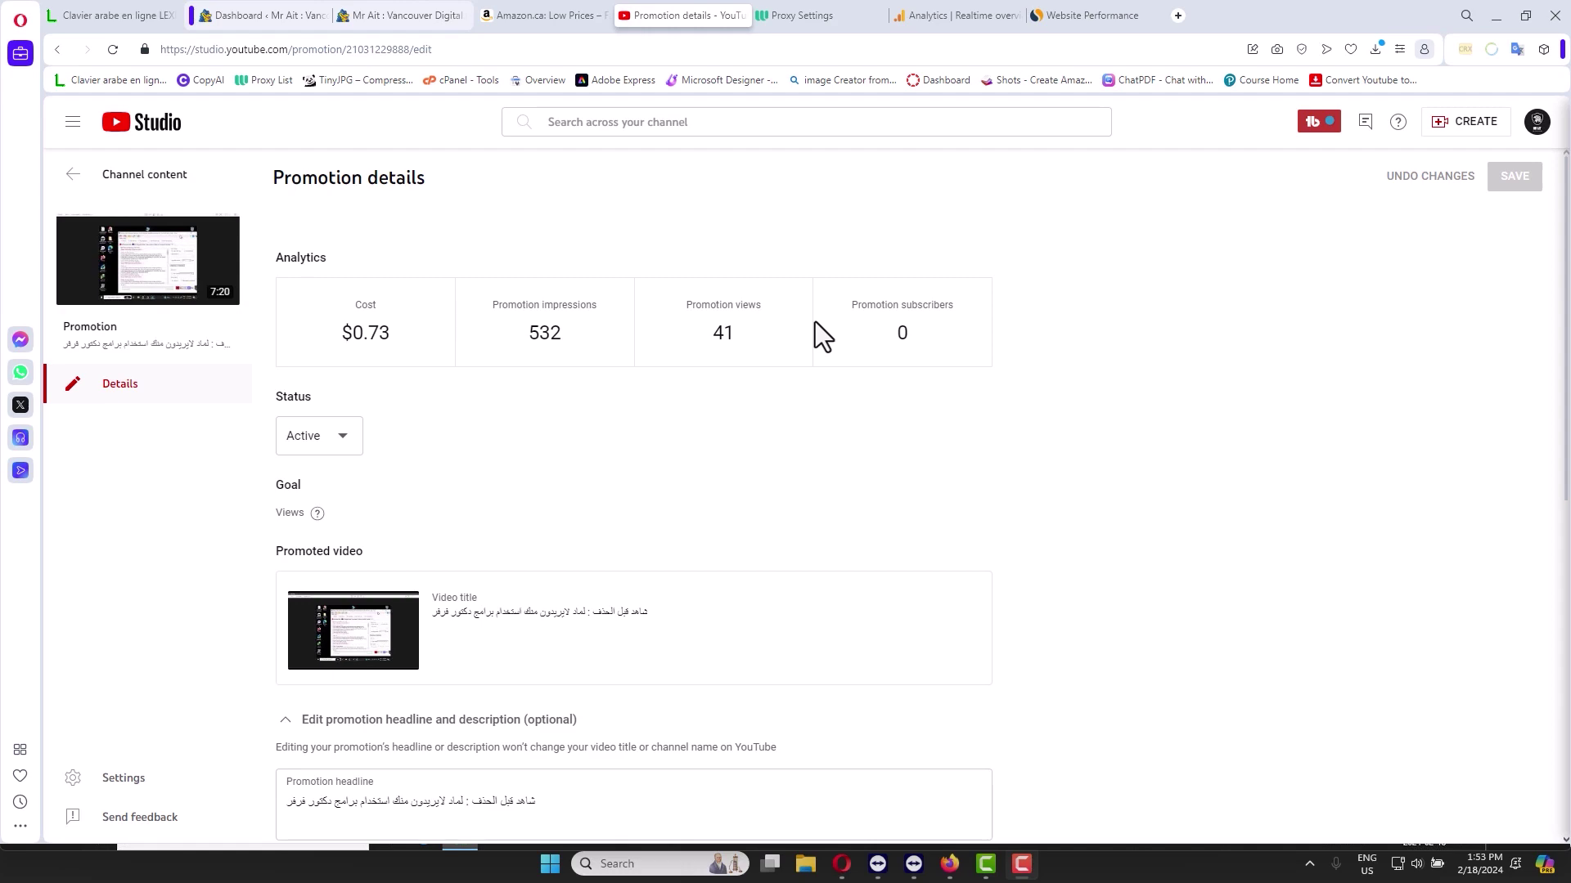
Switch to the Google Analytics realtime overview, showing about 118 users in the last 30 minutes
click(947, 9)
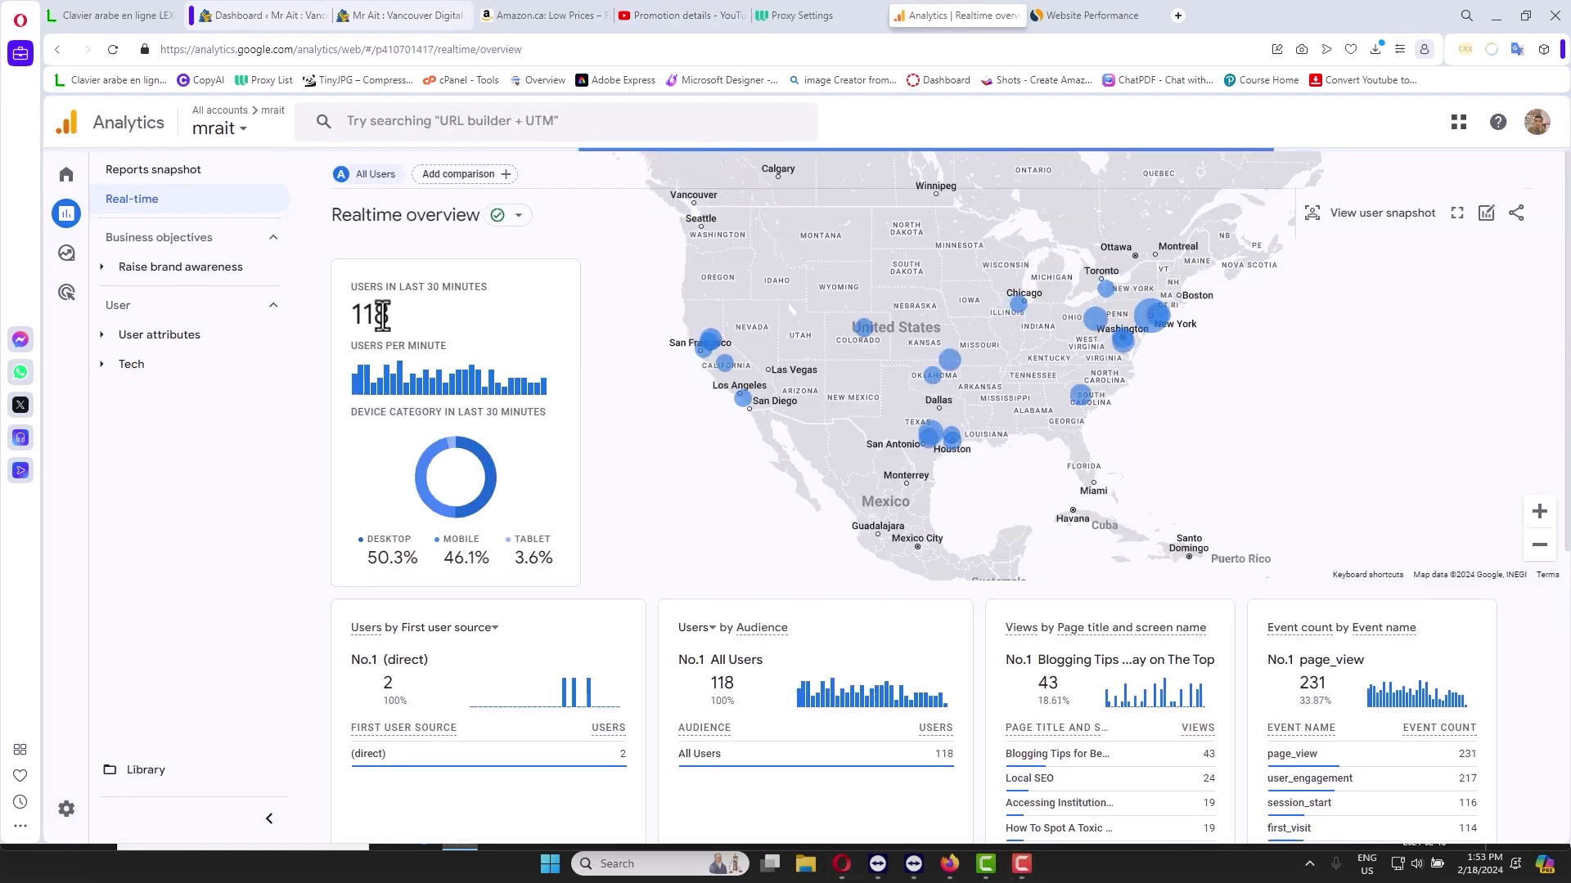
drag(387, 311, 363, 313)
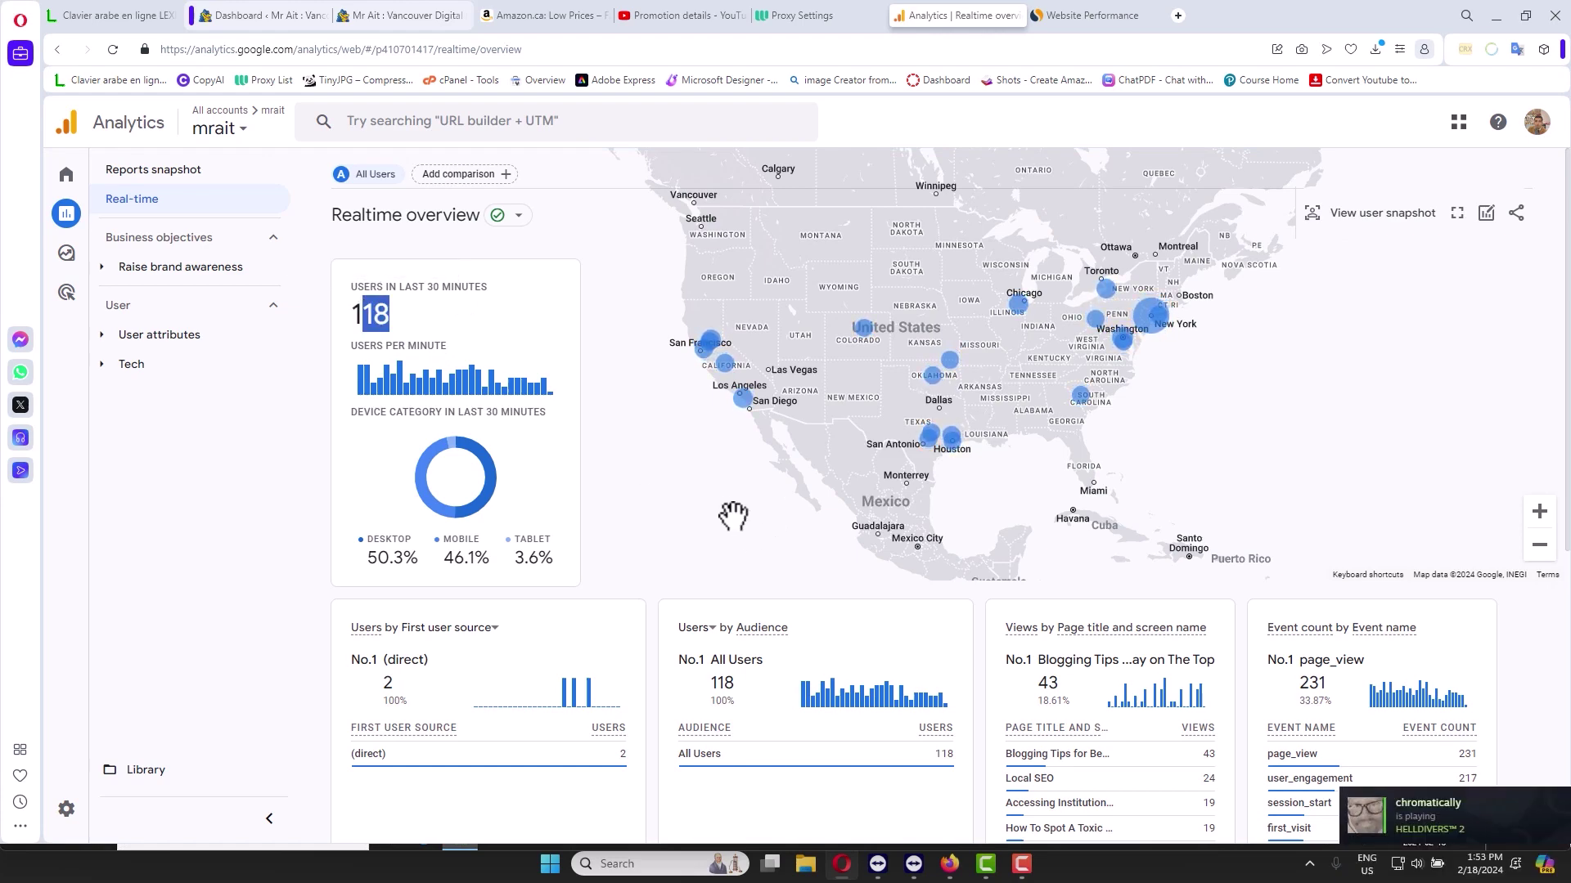
scroll(737, 524, down, 5)
scroll(748, 552, up, 5)
drag(1027, 354, 969, 379)
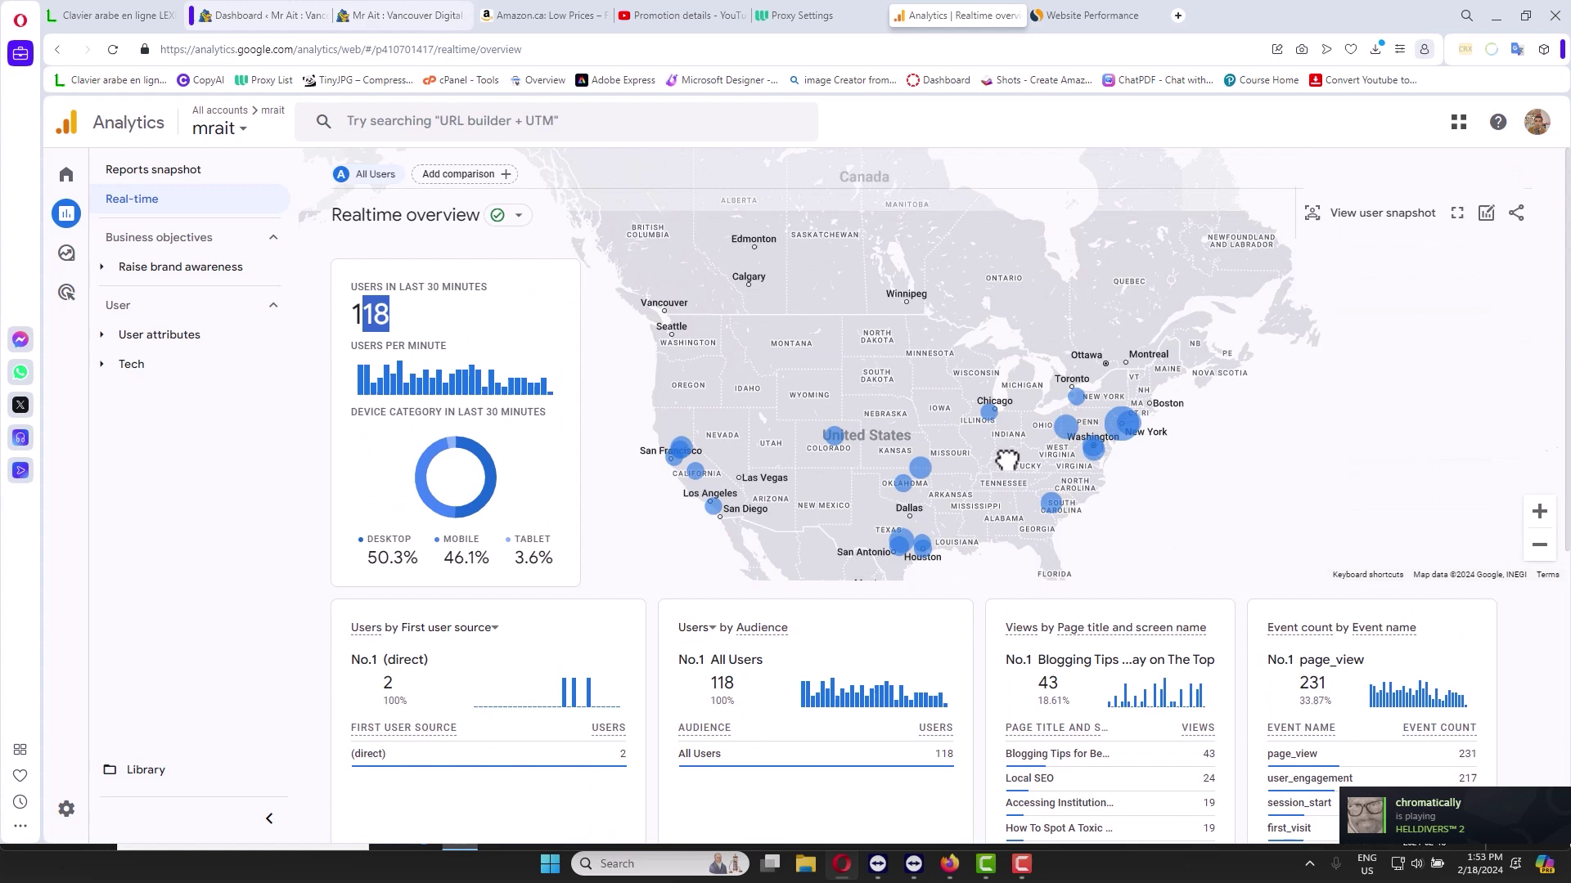
Highlight the 359,161 total visits figure in Similarweb's Website Performance report for mrait.ca
click(1079, 13)
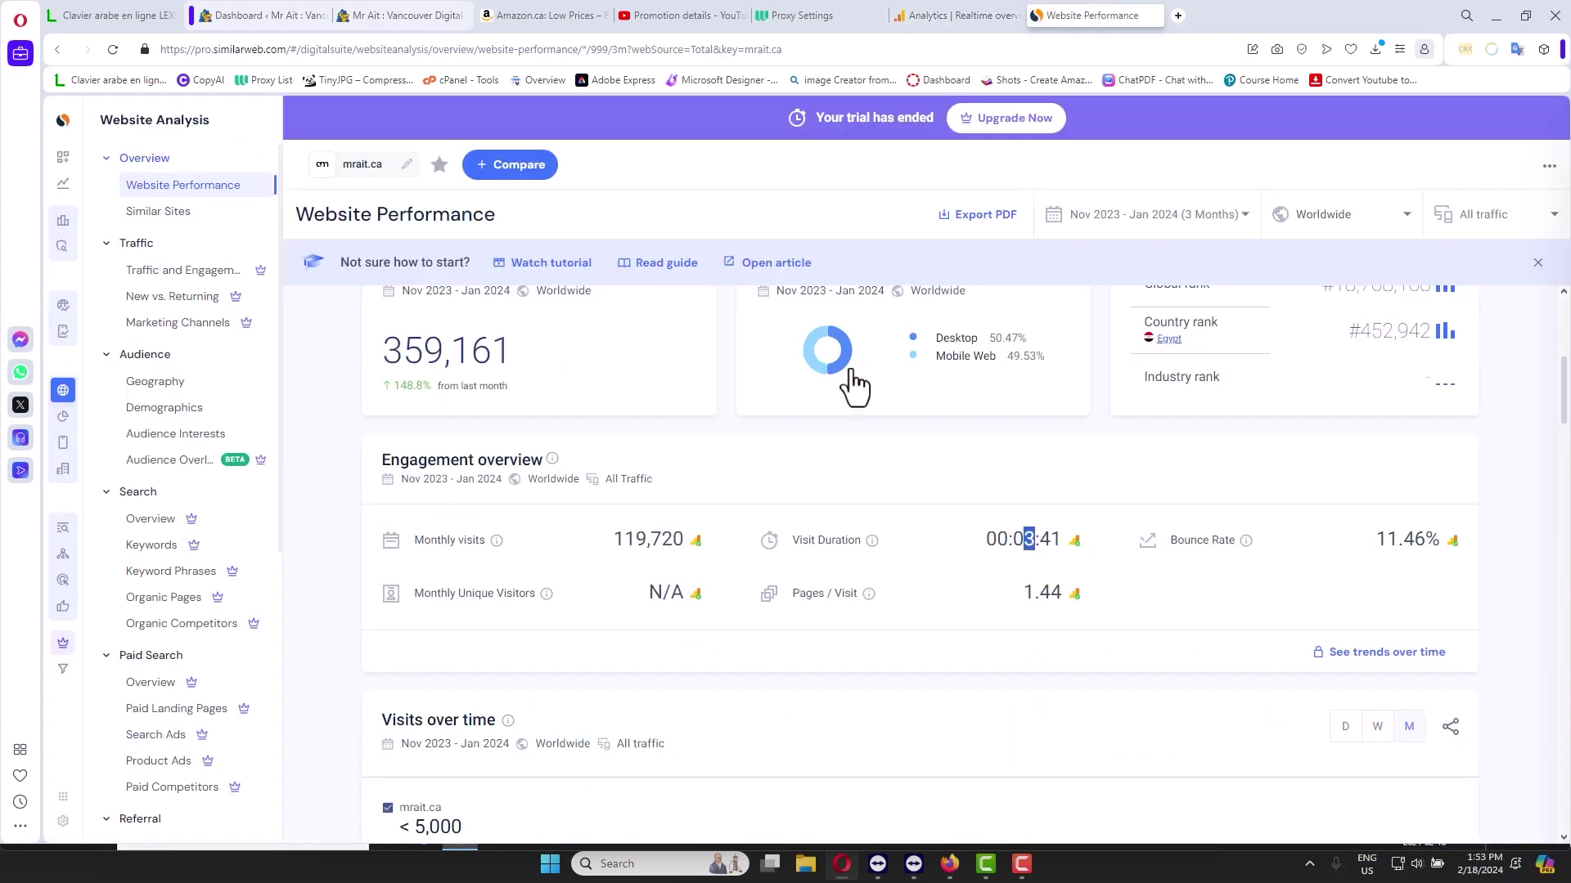
scroll(843, 384, up, 2)
scroll(786, 488, up, 2)
scroll(474, 332, down, 2)
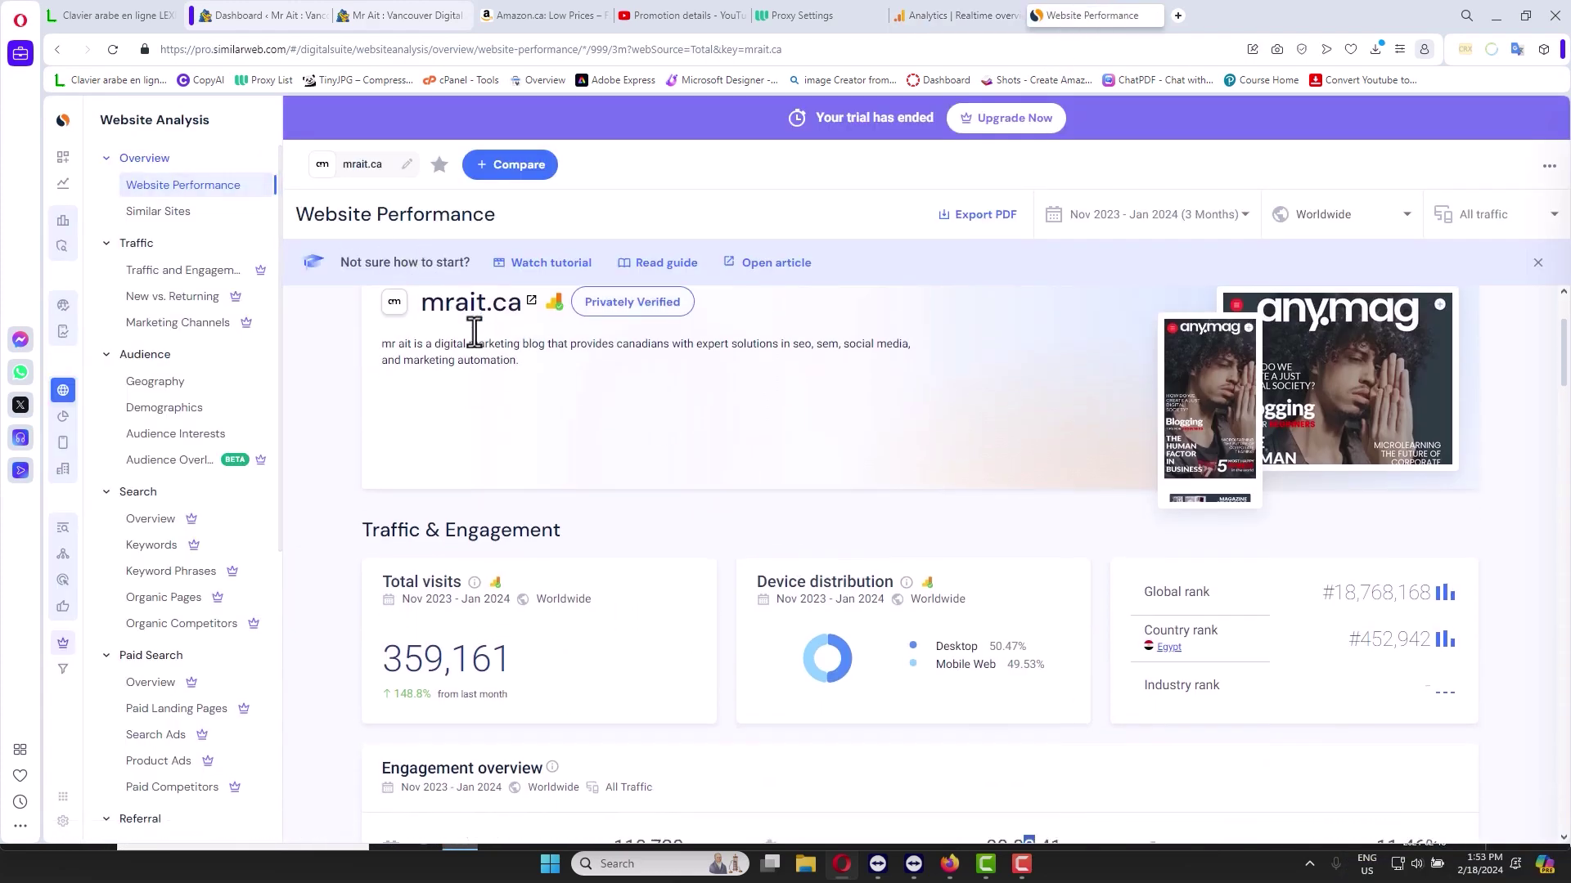
drag(519, 503, 384, 513)
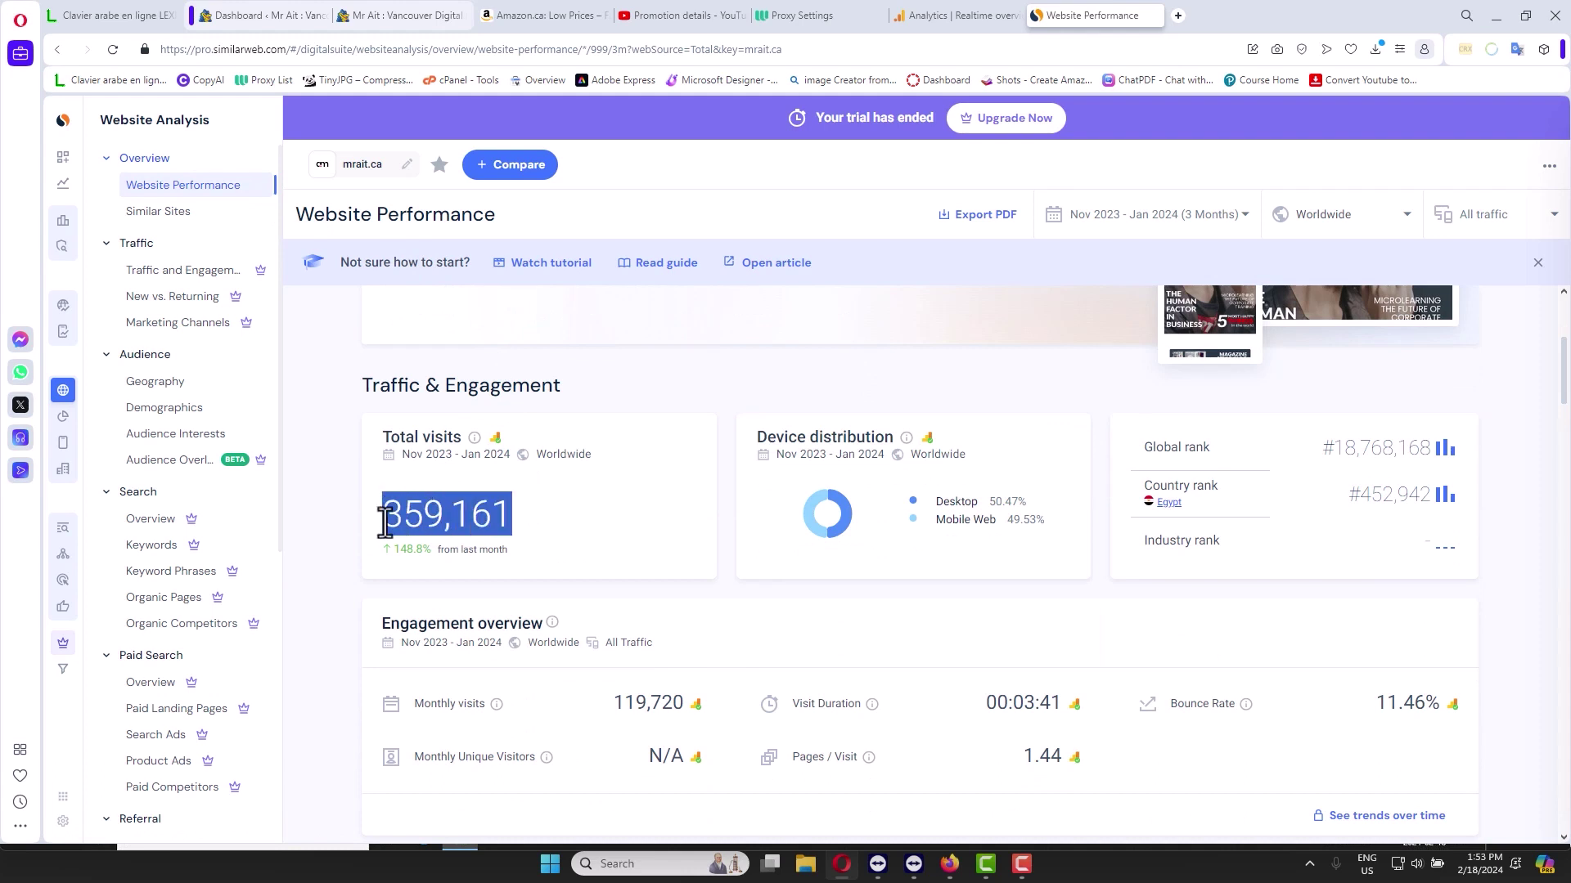
drag(458, 514, 553, 537)
Show the Google Analytics Home overview for Last 90 days: 352K users, 728K views
click(924, 13)
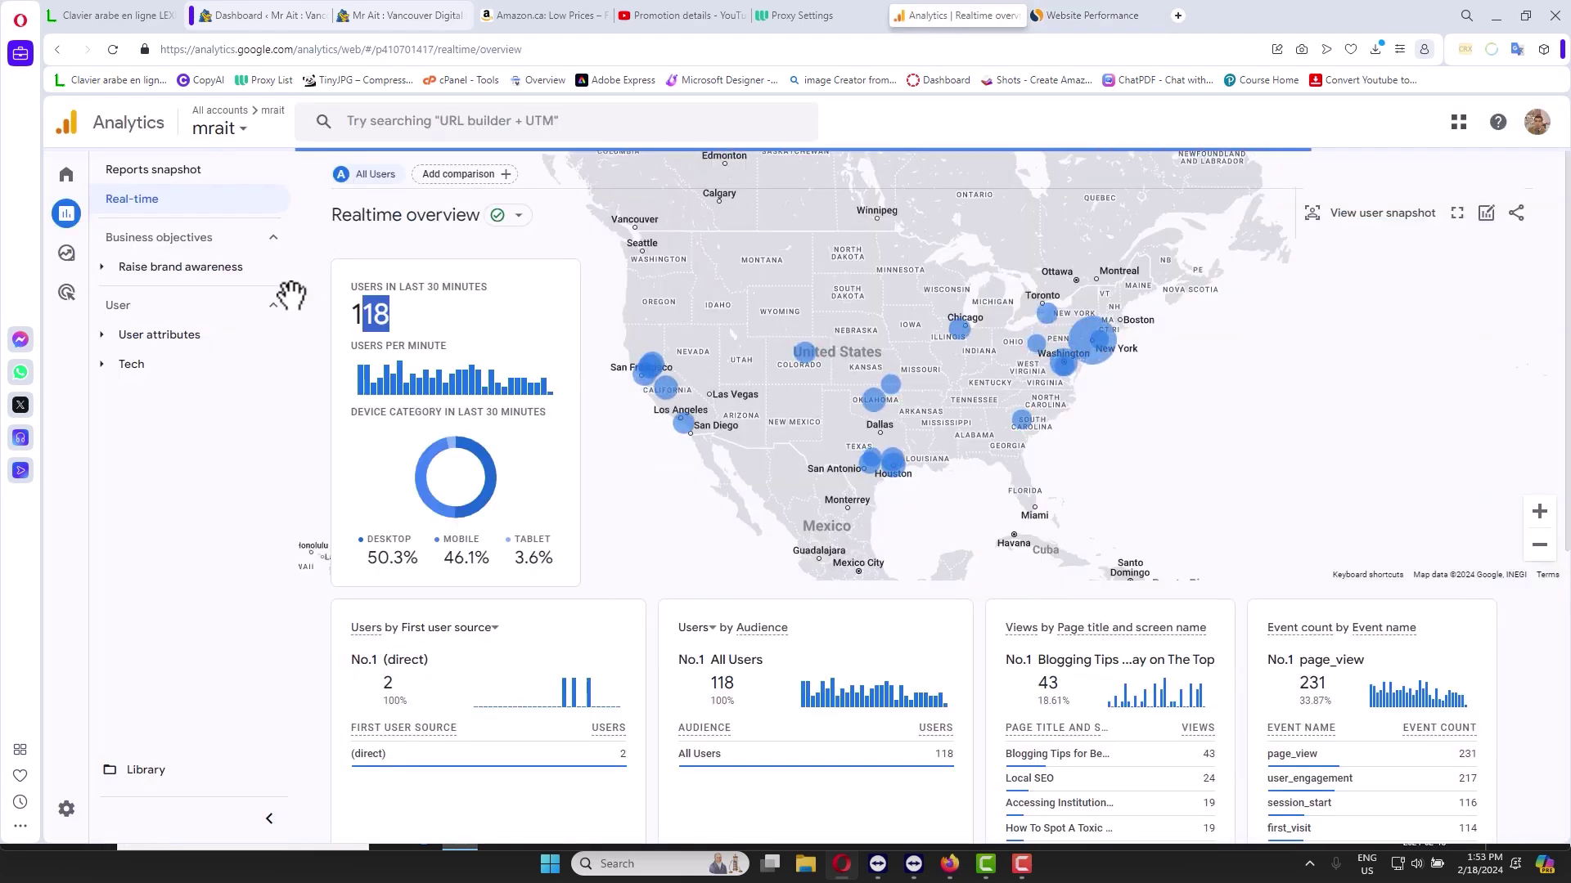
click(64, 174)
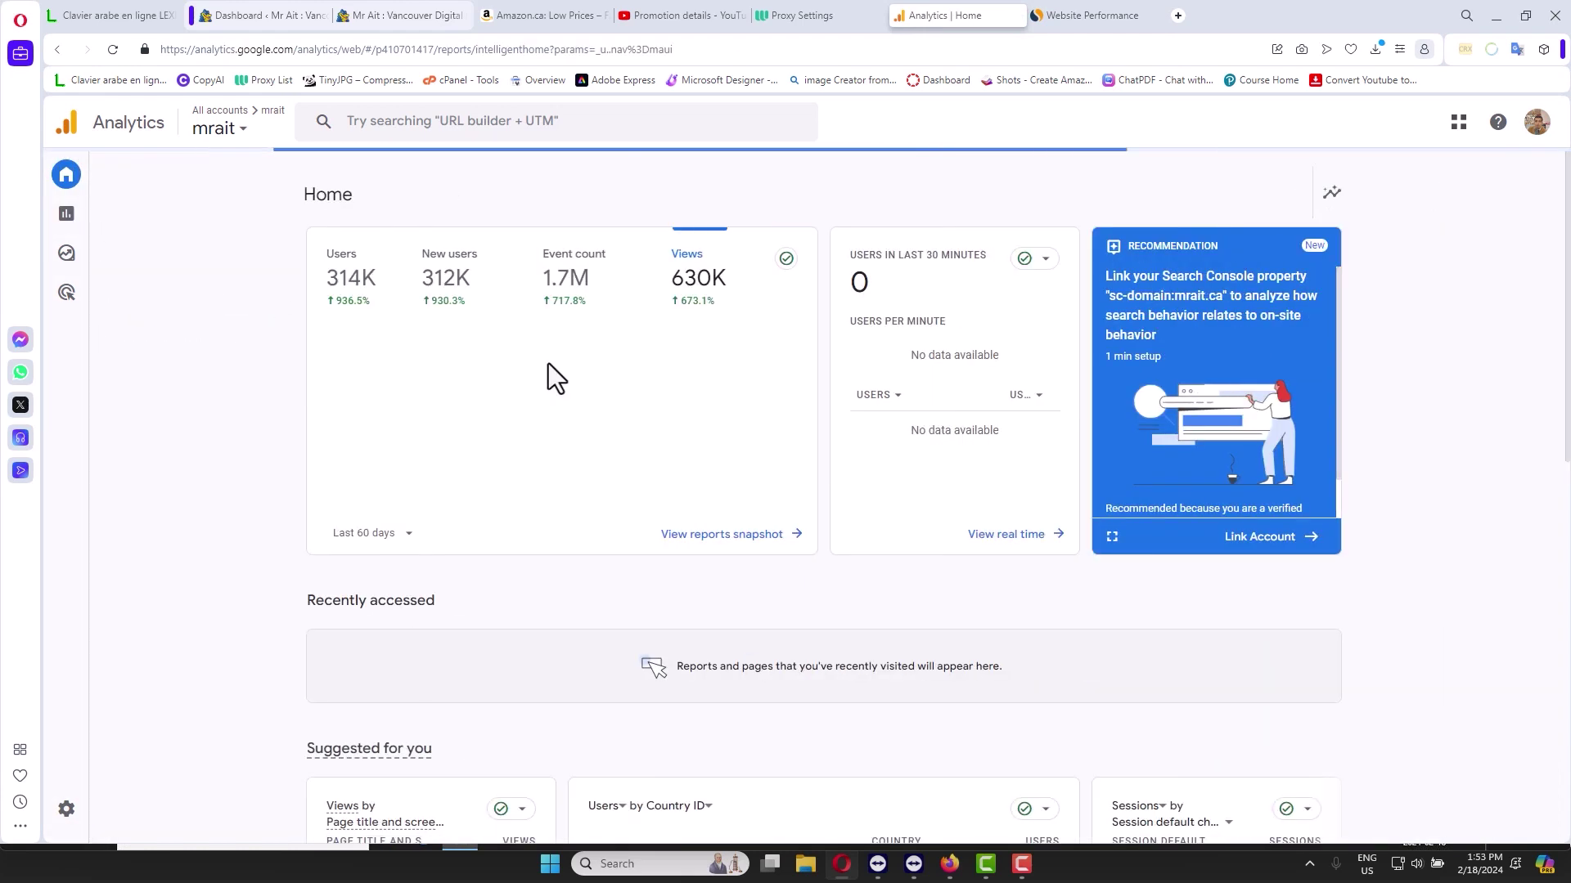
click(399, 542)
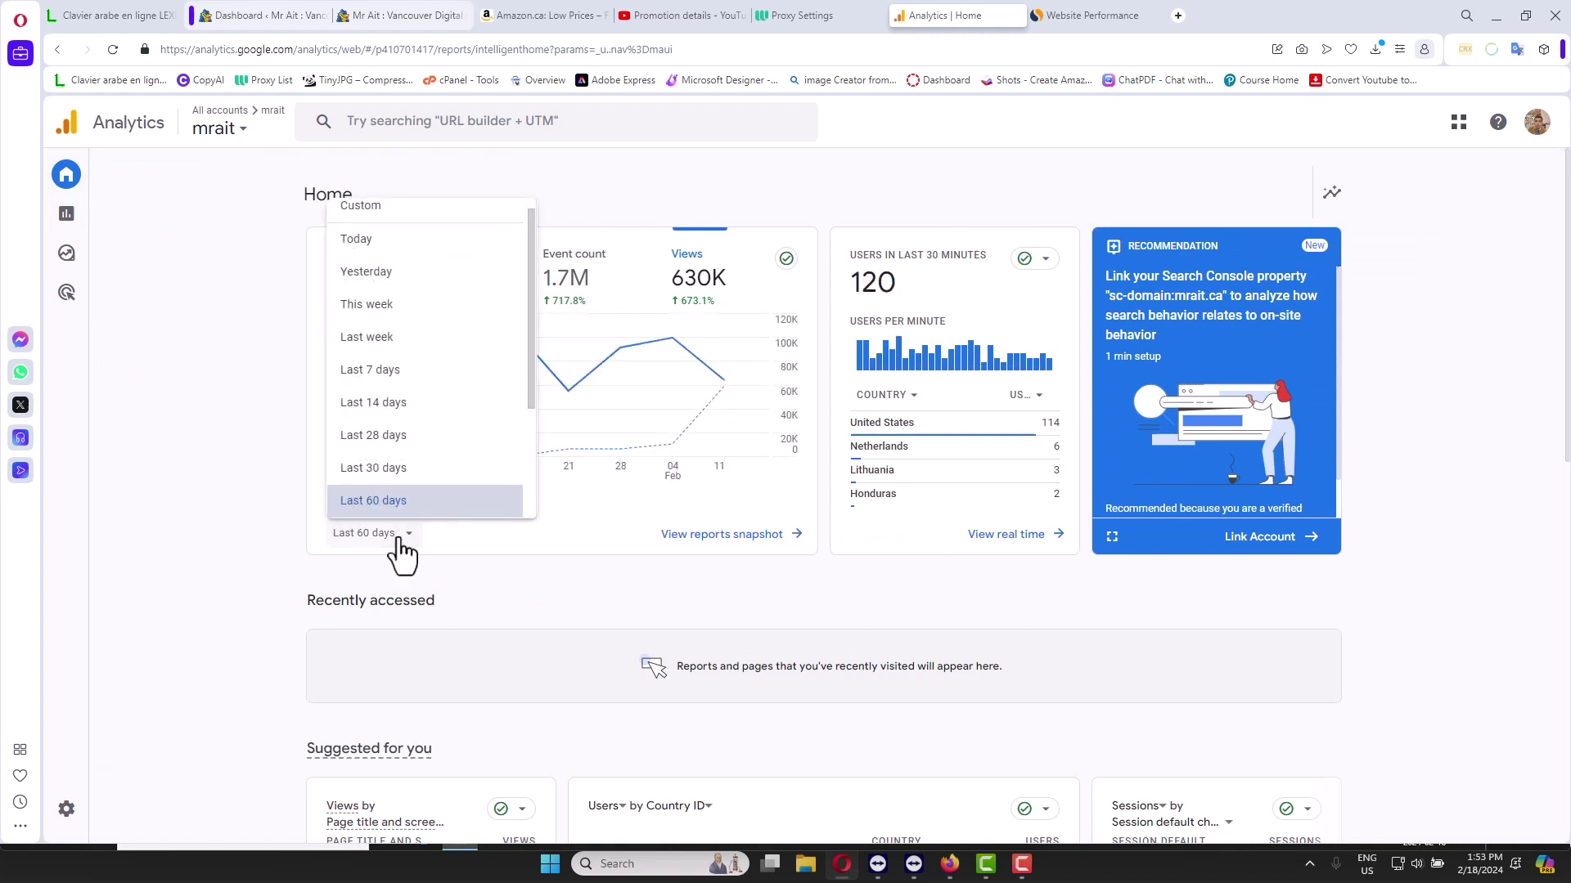
scroll(398, 494, down, 1)
scroll(401, 483, down, 1)
click(404, 454)
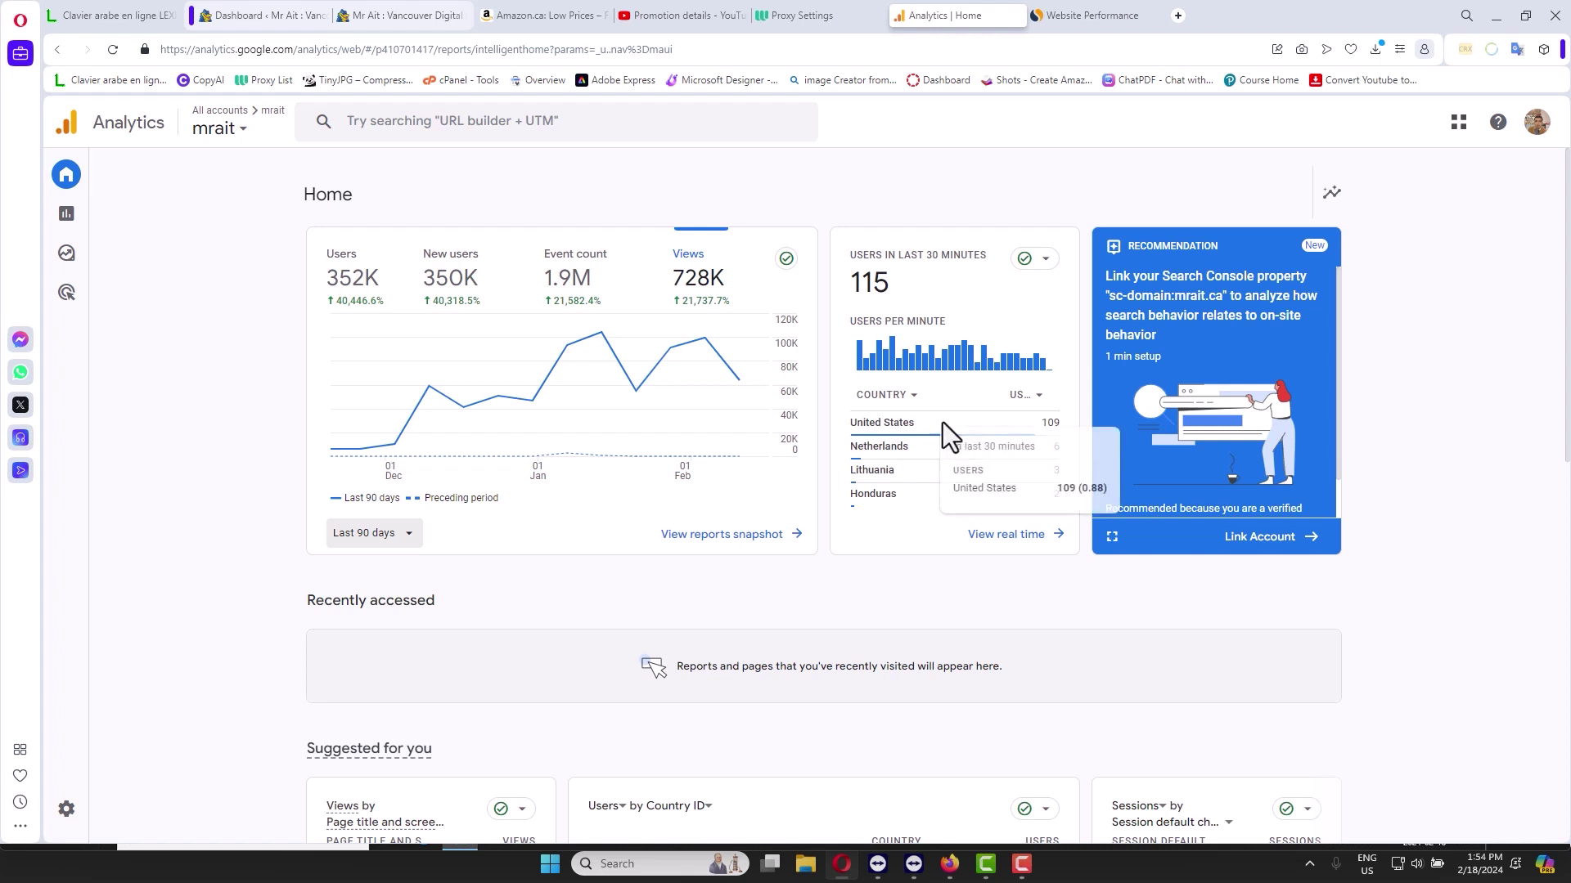
triple_click(852, 415)
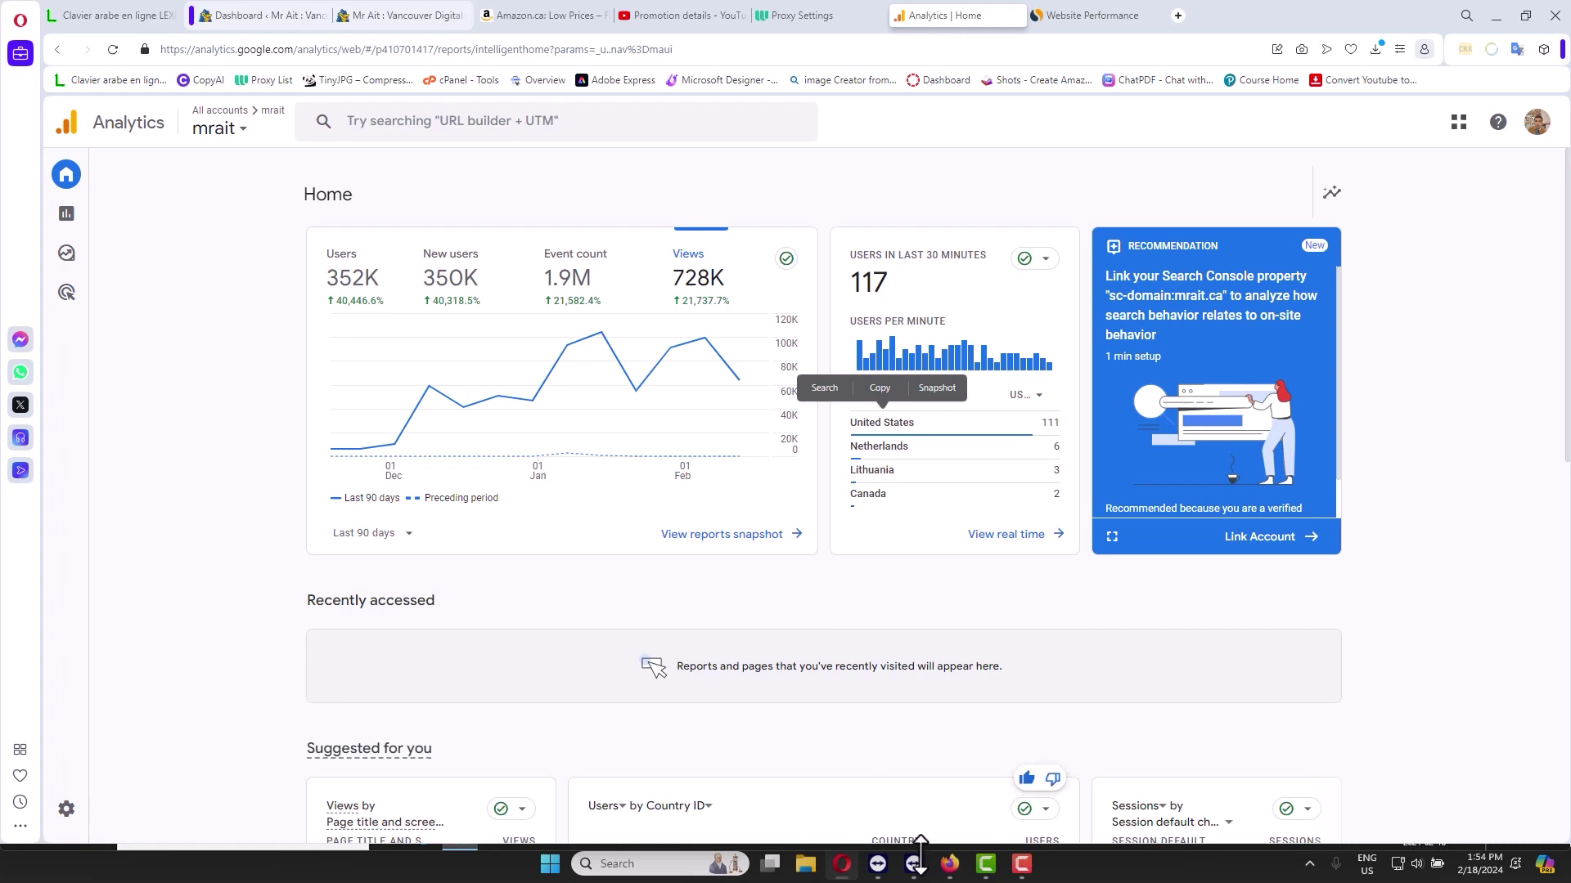
mouse_move(912, 863)
click(912, 776)
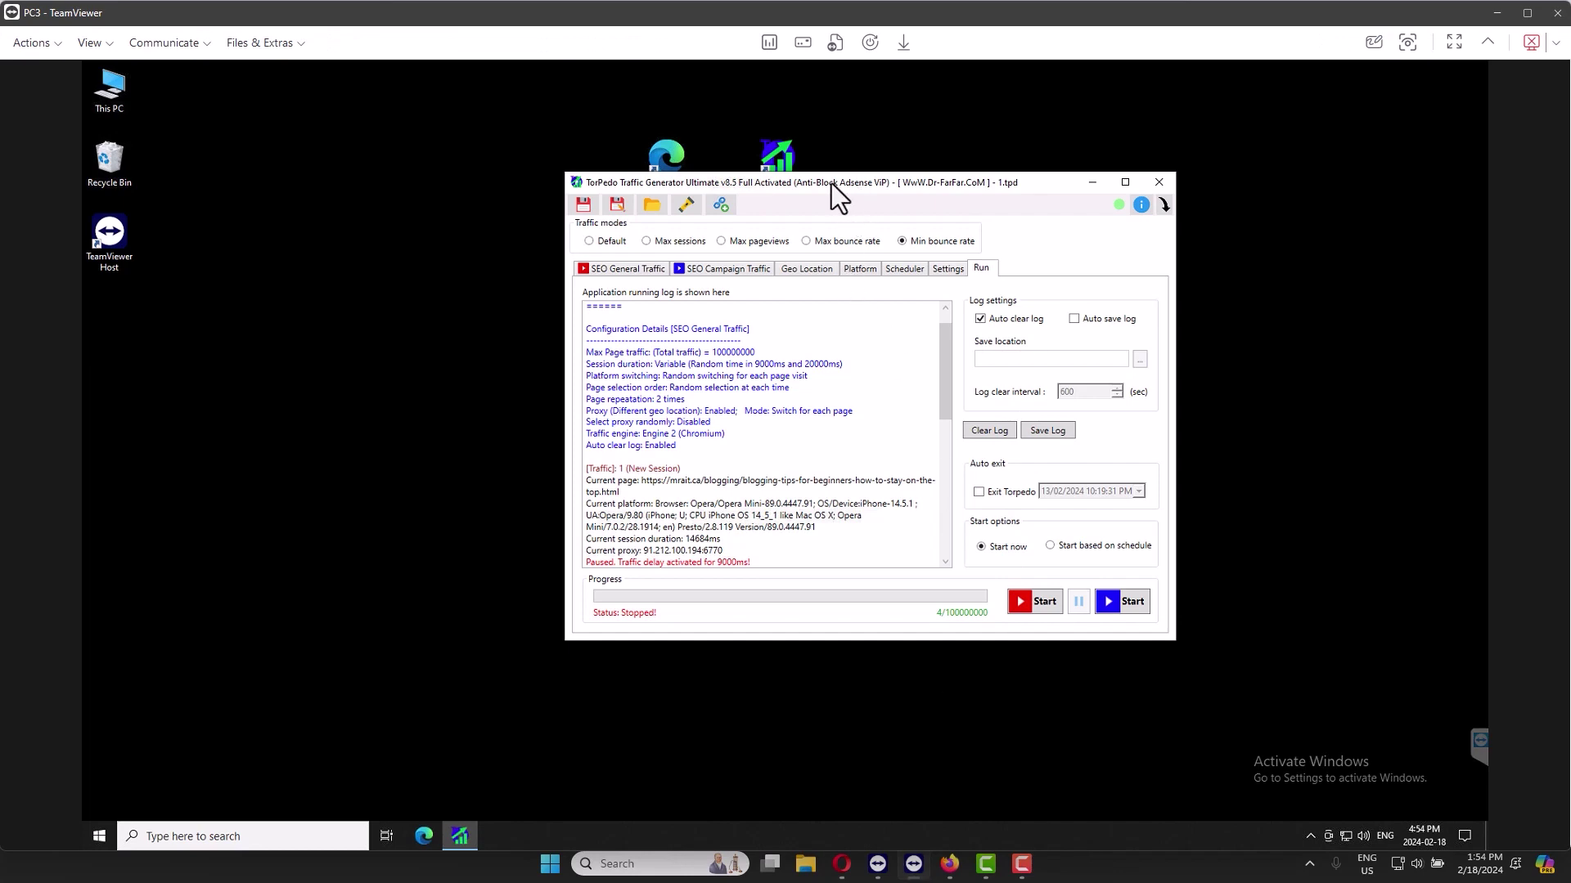
mouse_move(831, 183)
mouse_down()
mouse_move(801, 285)
mouse_move(833, 188)
mouse_up()
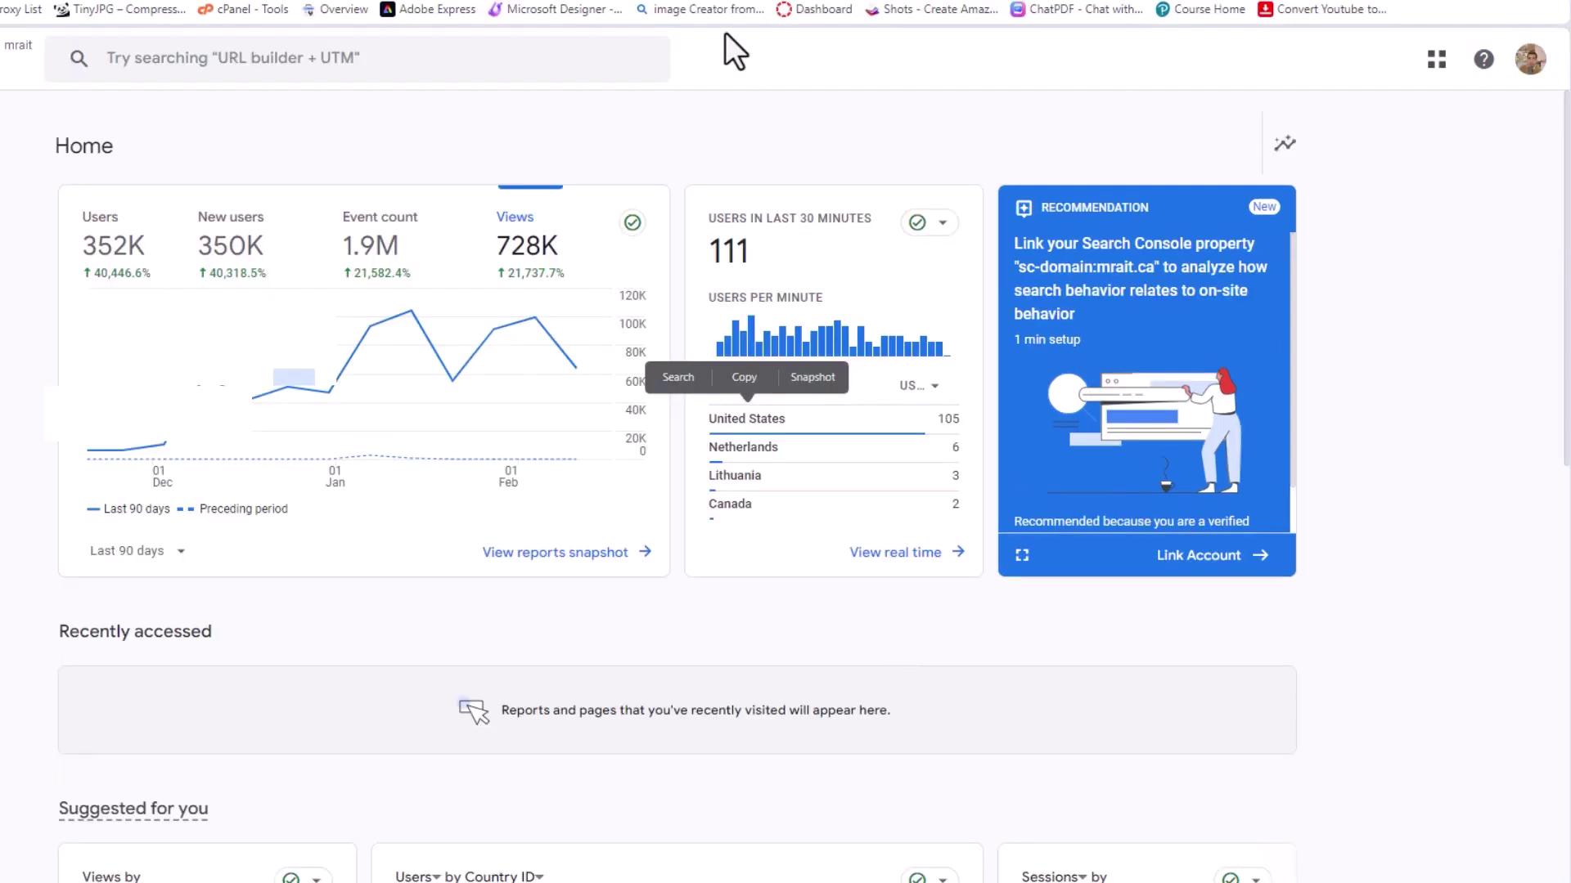
click(797, 14)
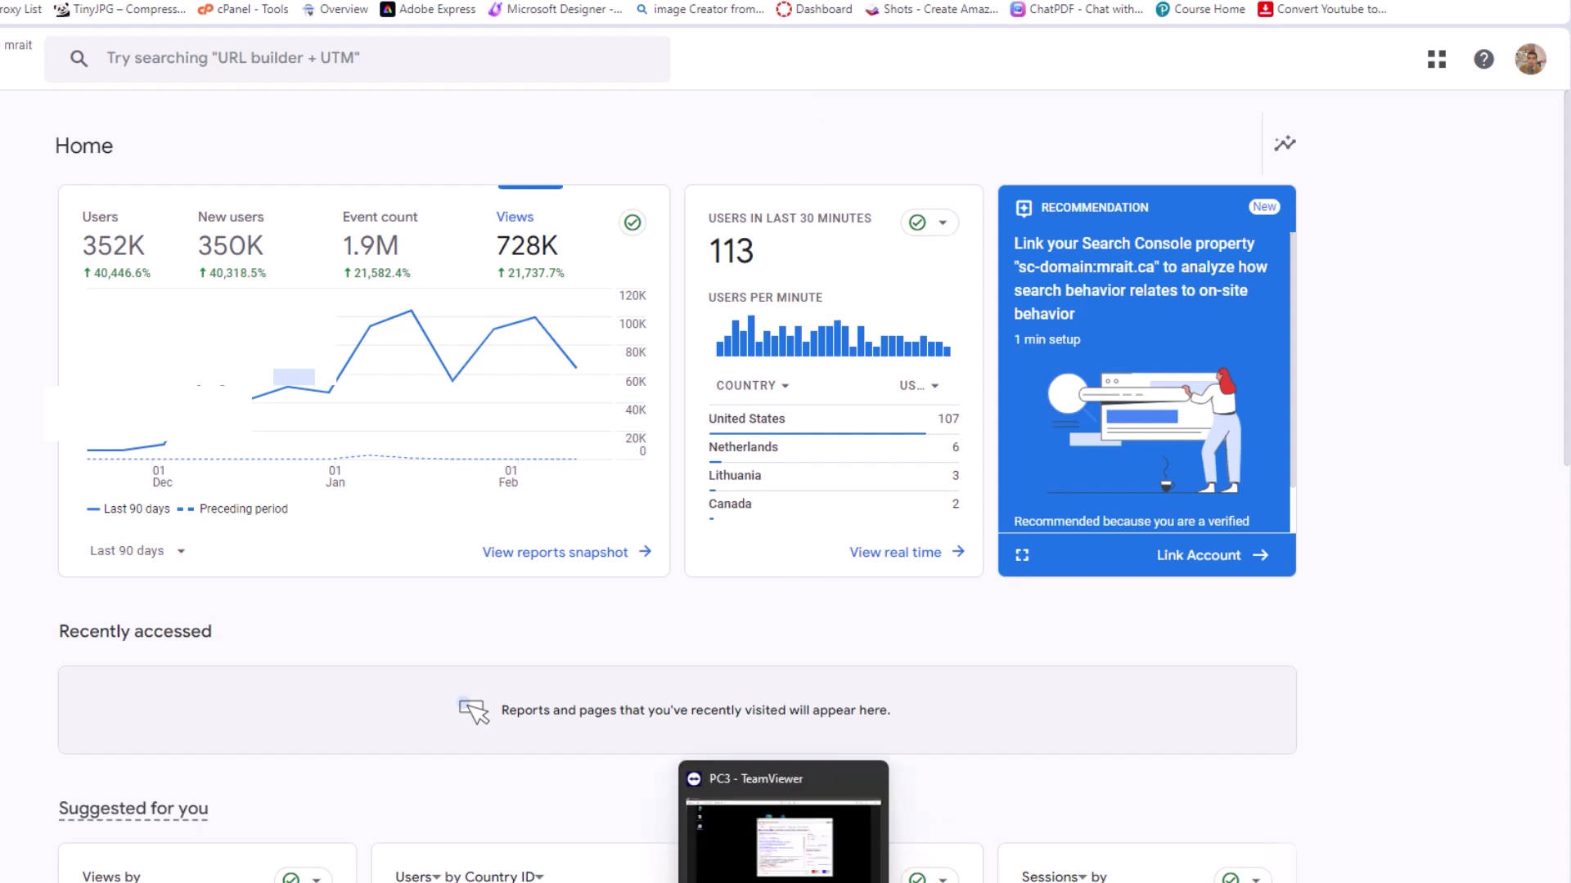
Load 1.tpd from the Desktop into TorPedo and dismiss the promotional notification
click(784, 834)
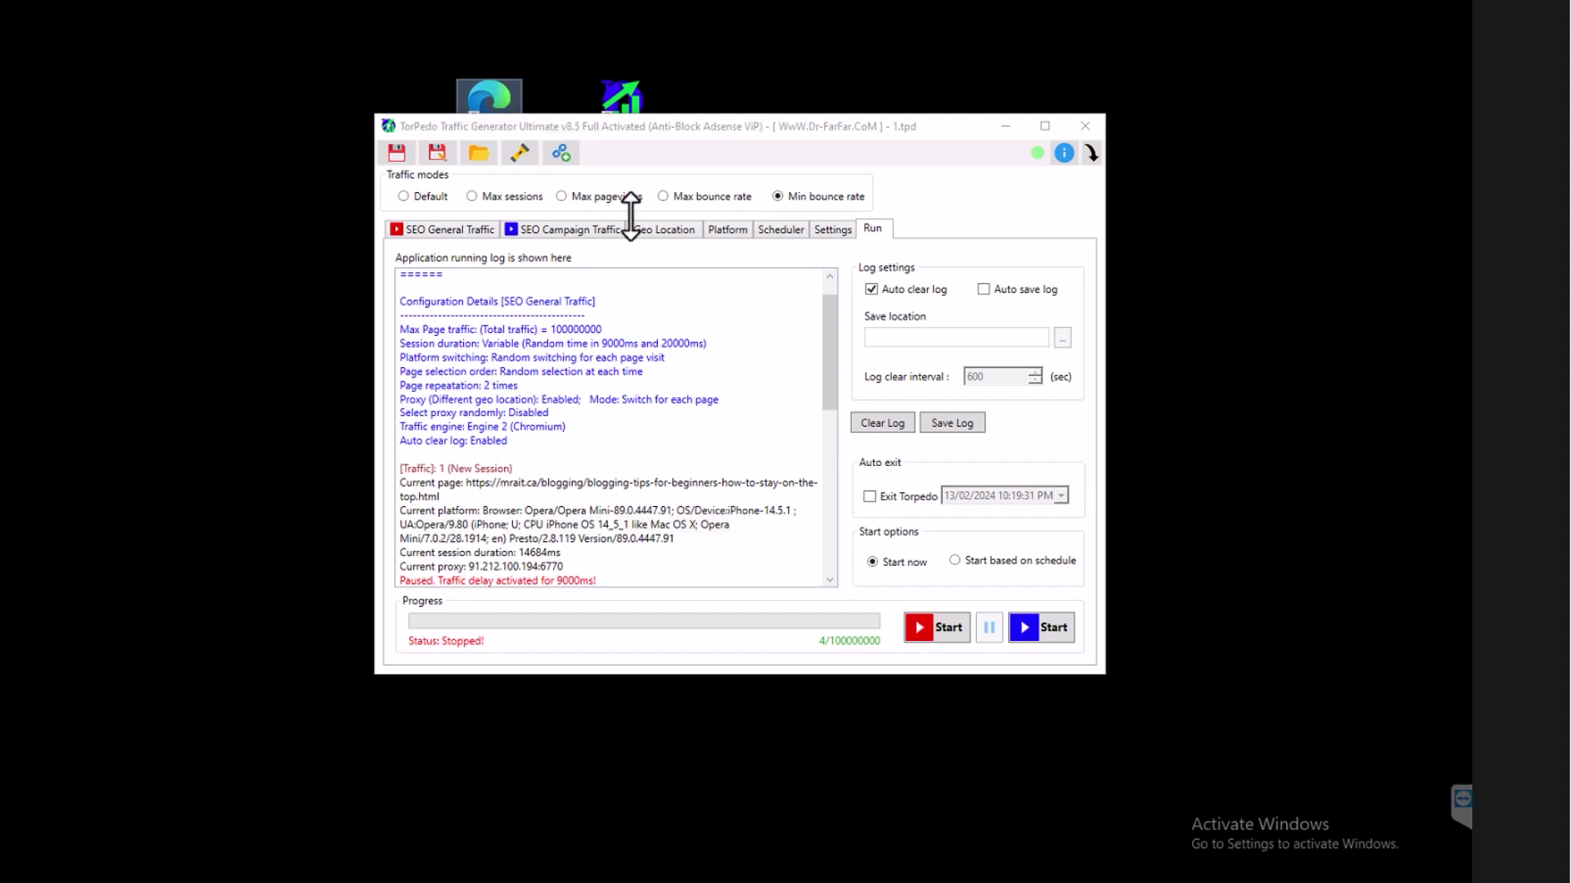
click(477, 153)
click(572, 261)
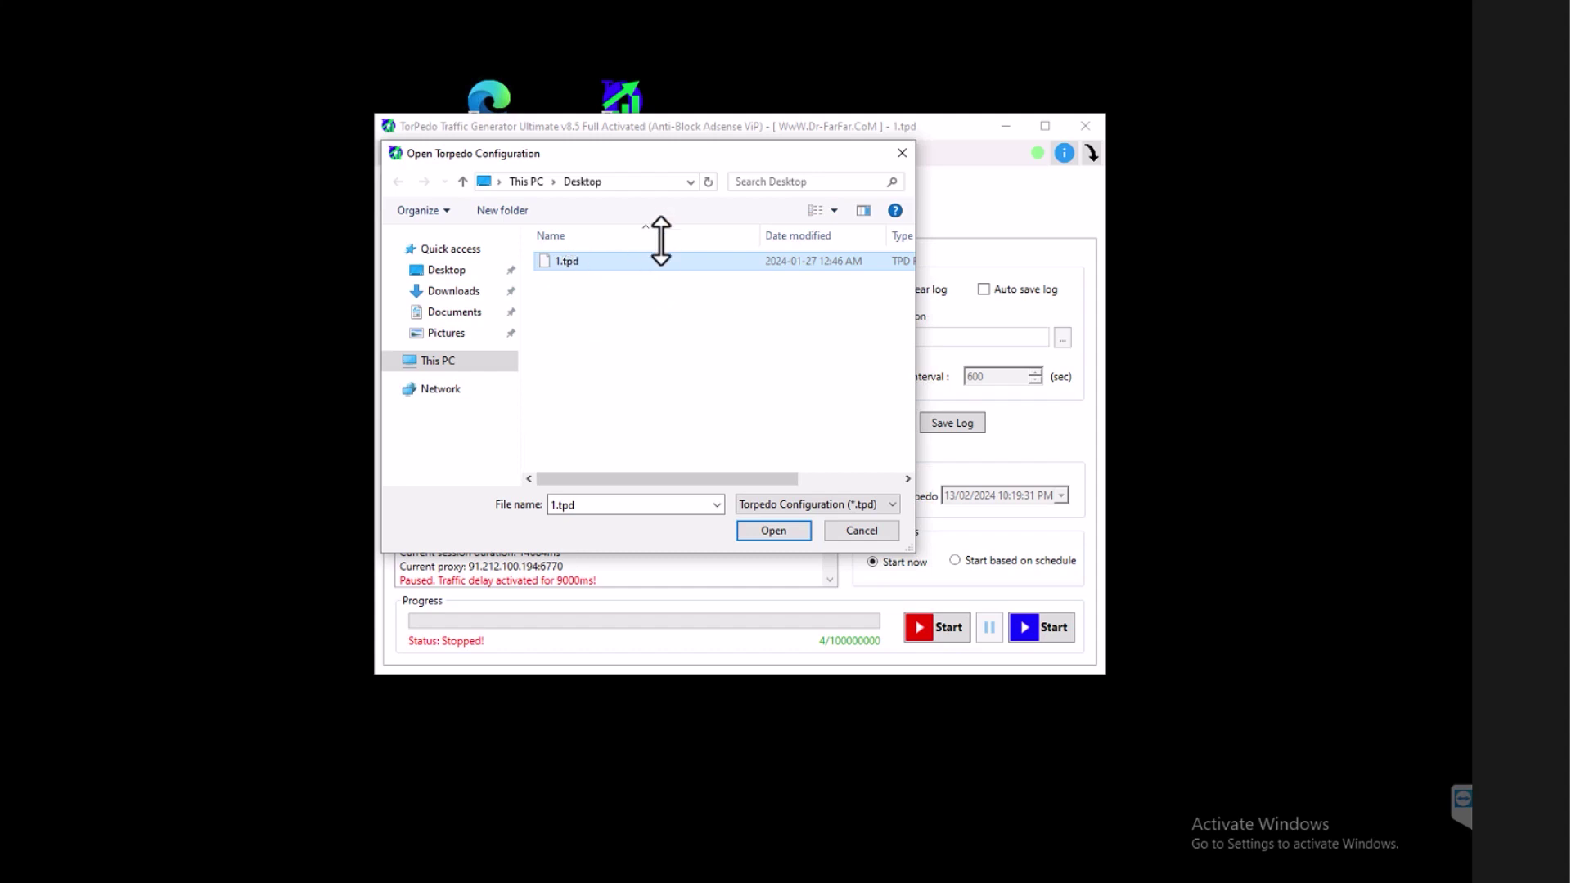
click(773, 531)
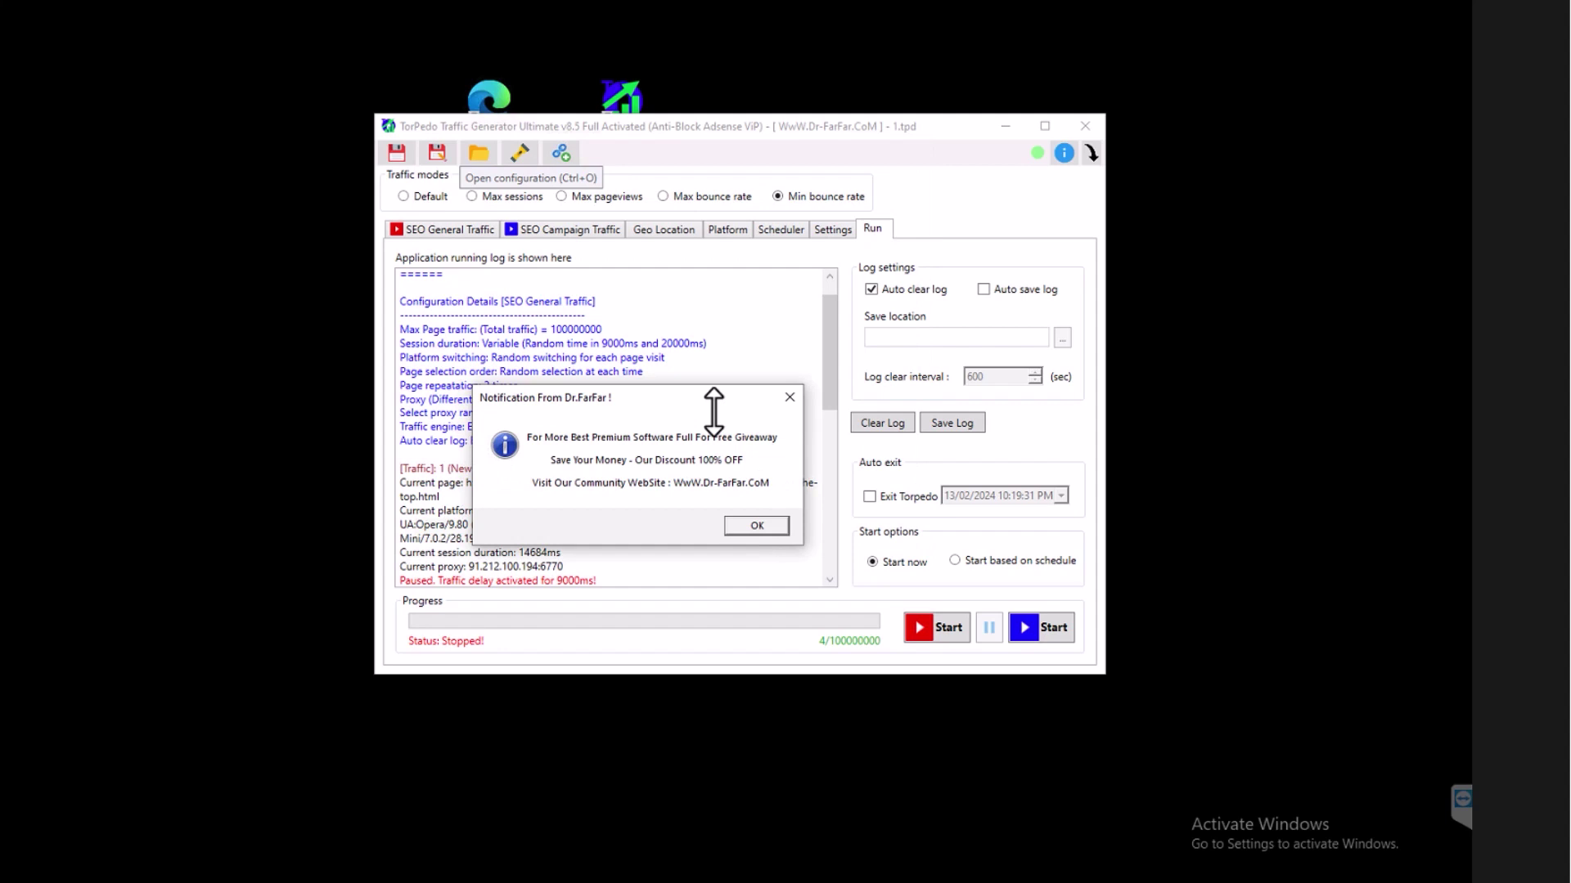
click(740, 526)
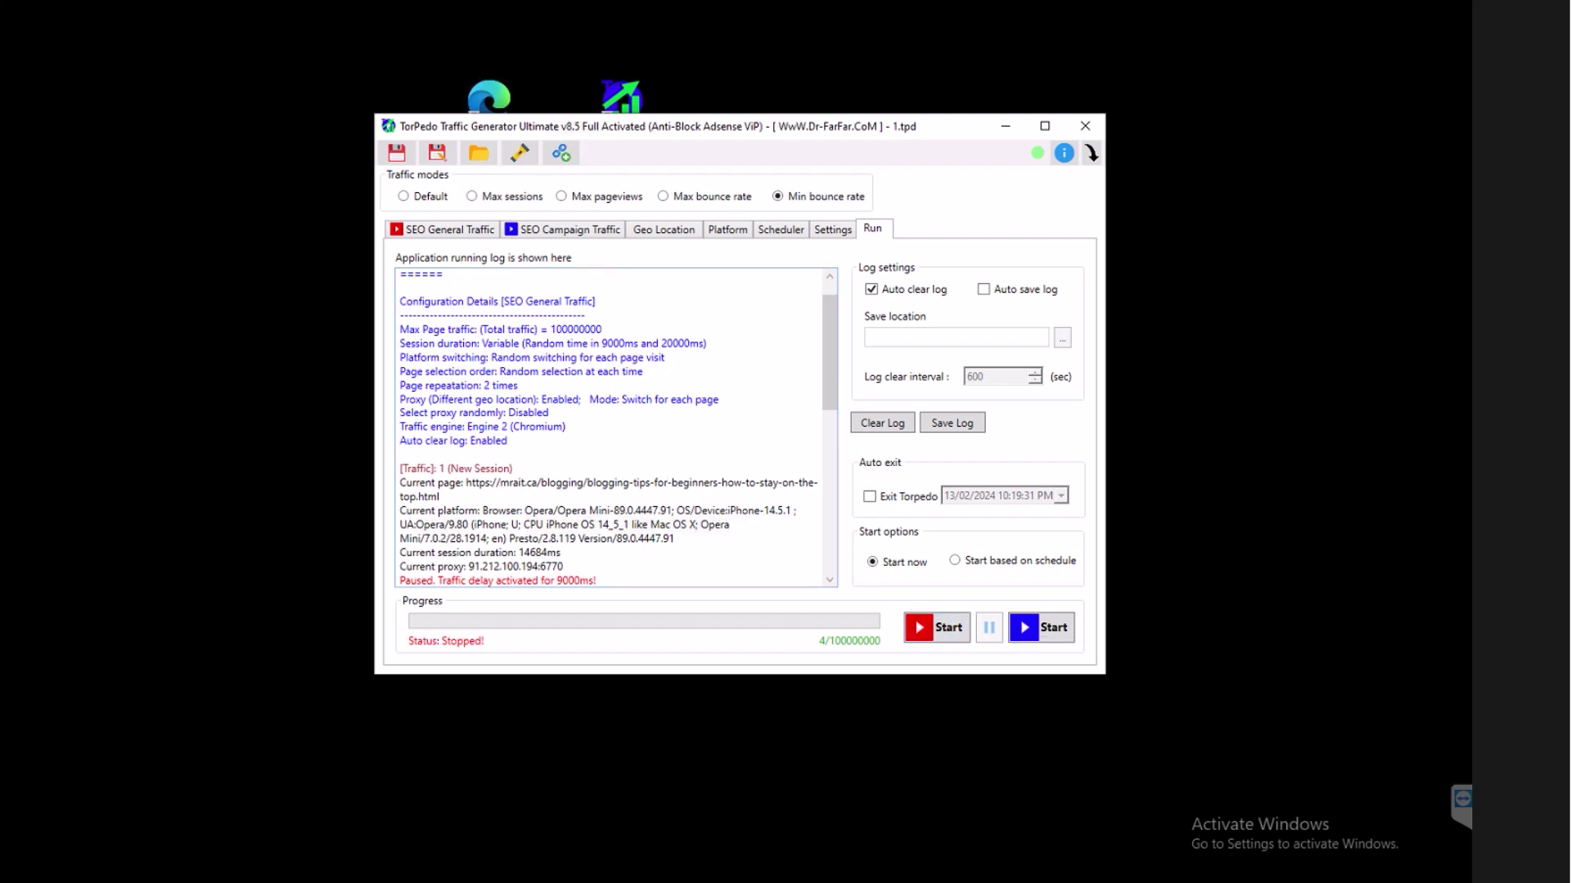
Start the traffic run so status reads Running, then reposition the window and scroll the log up
click(697, 834)
click(935, 629)
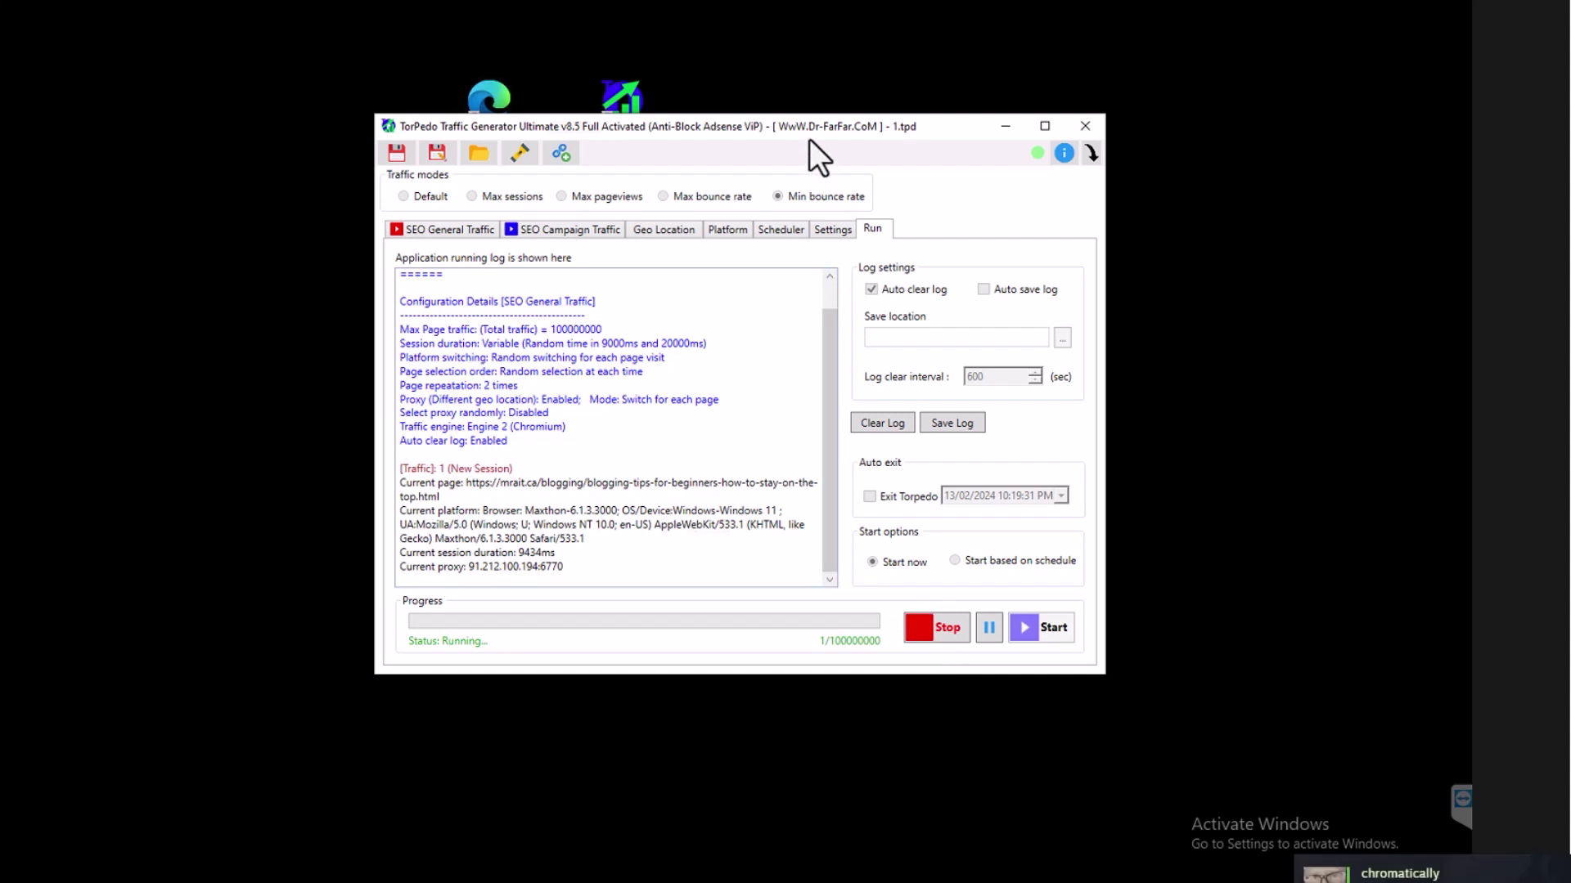
drag(759, 121, 767, 87)
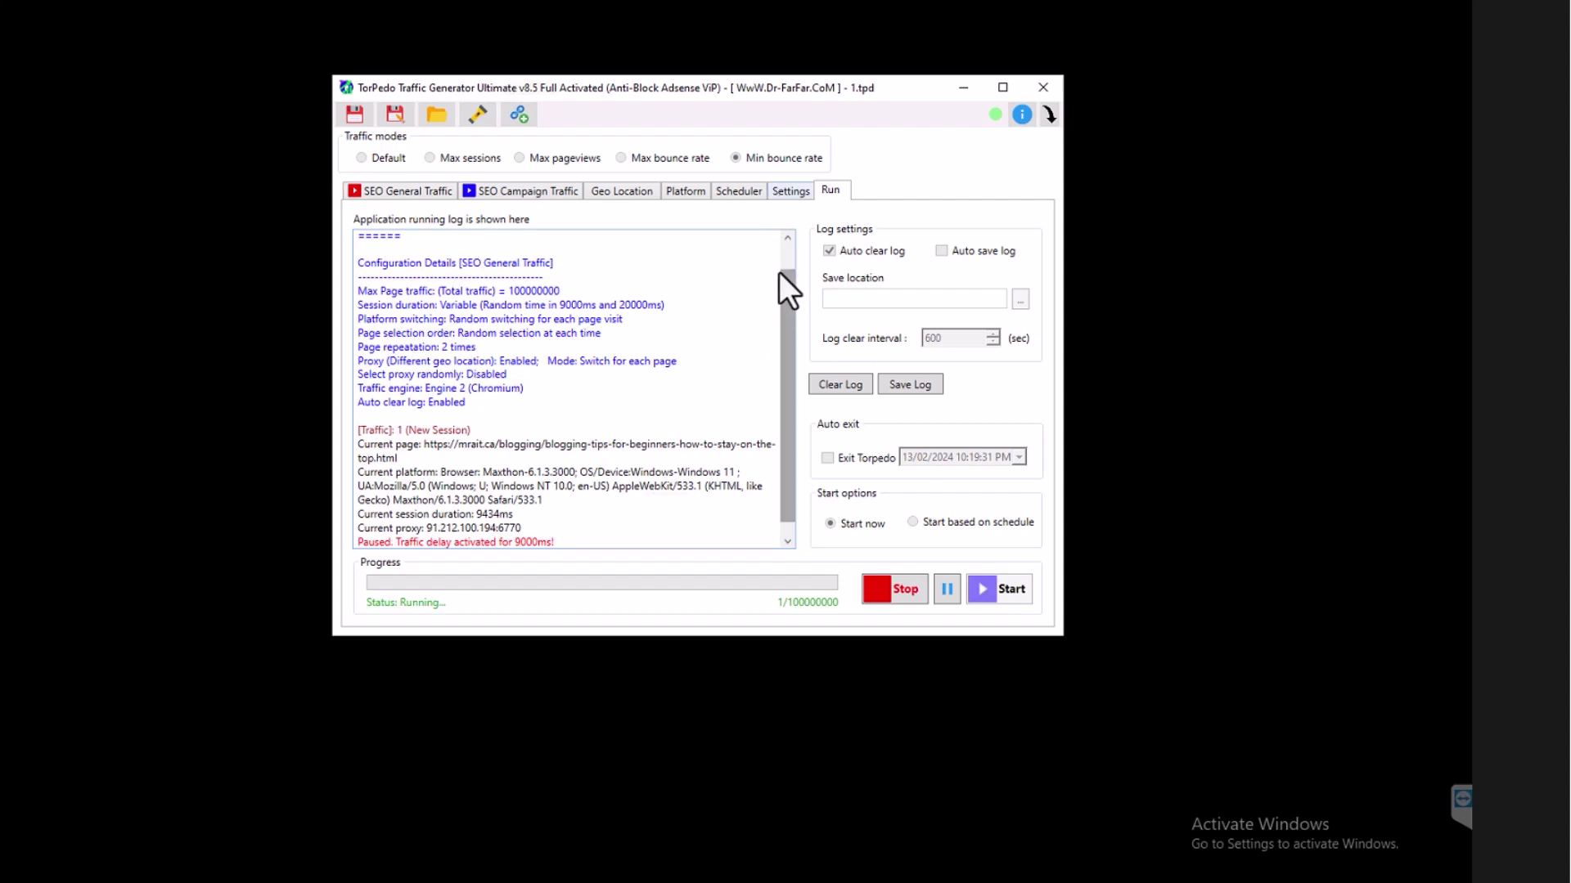
scroll(782, 278, up, 2)
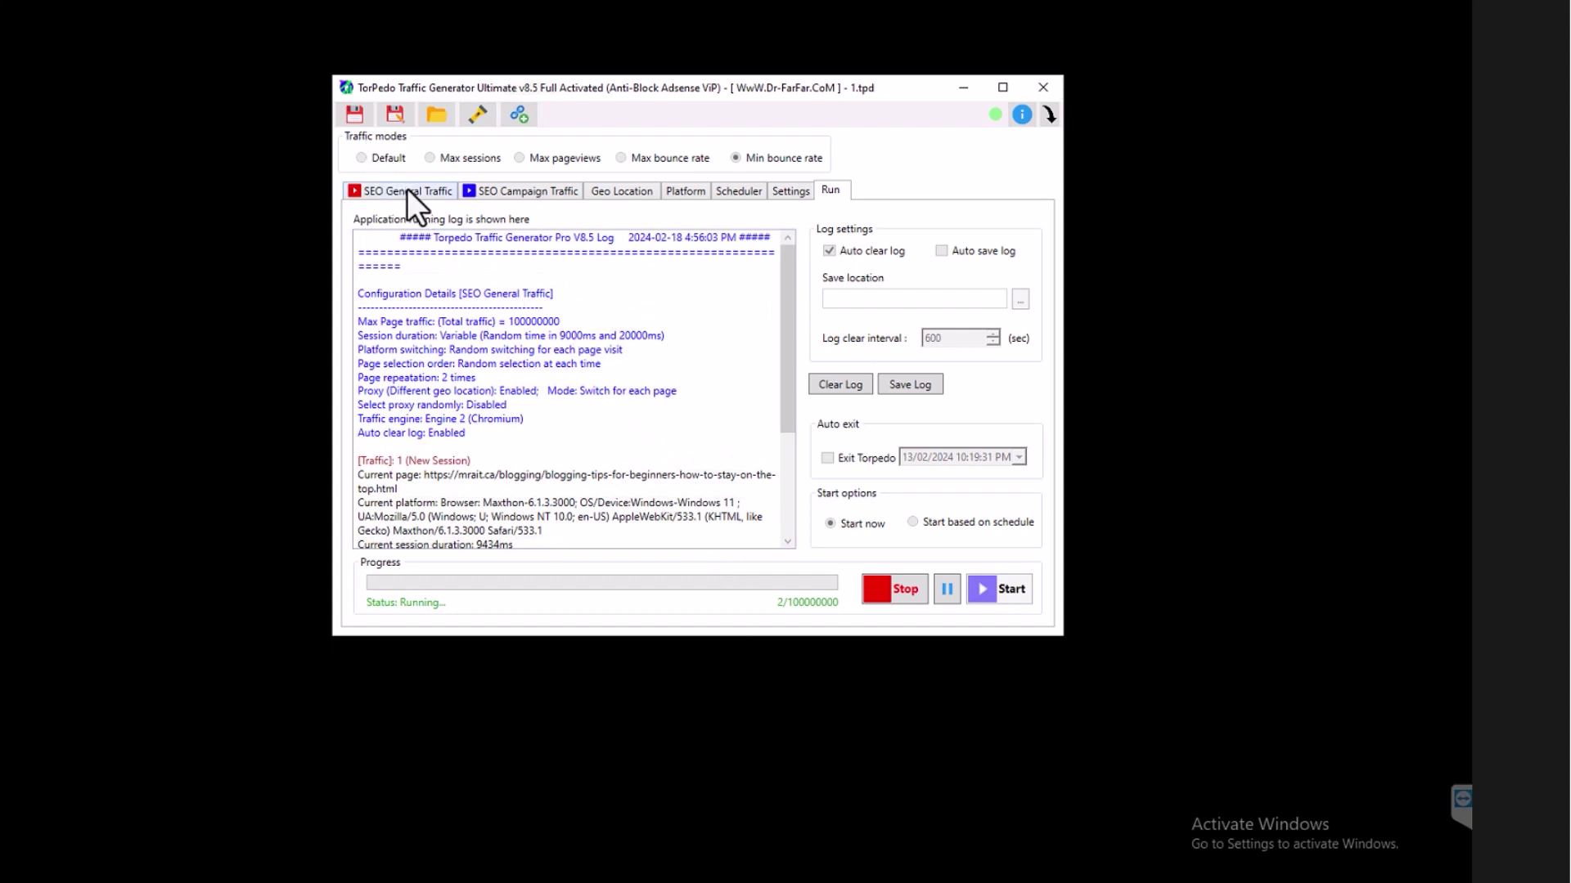
Delete all 15 rows from the maximized SEO General Traffic URL list
click(432, 191)
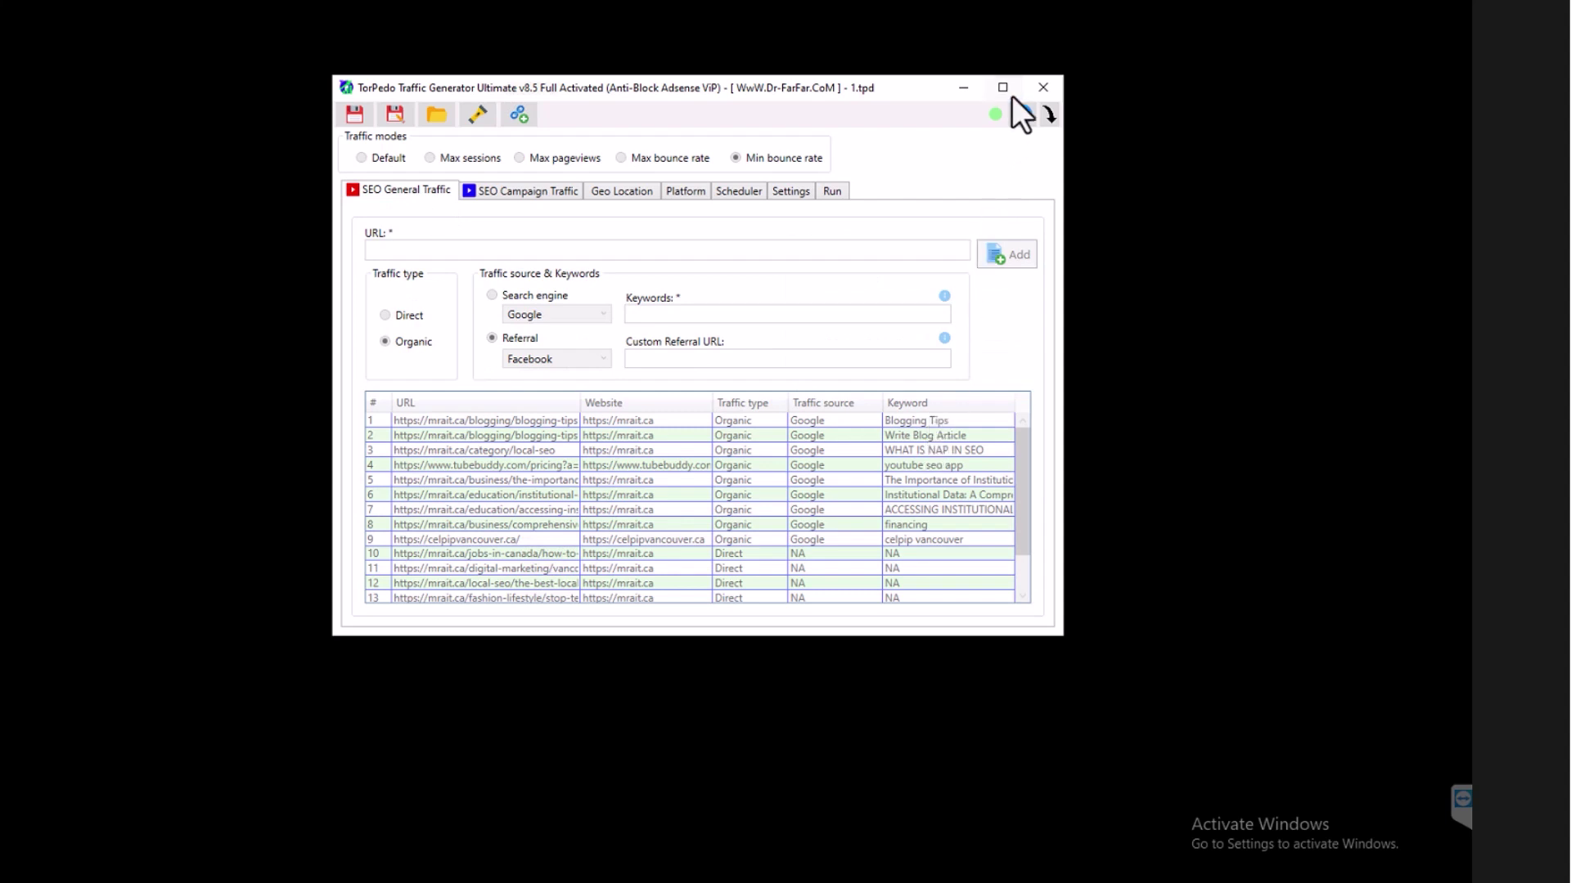
click(831, 191)
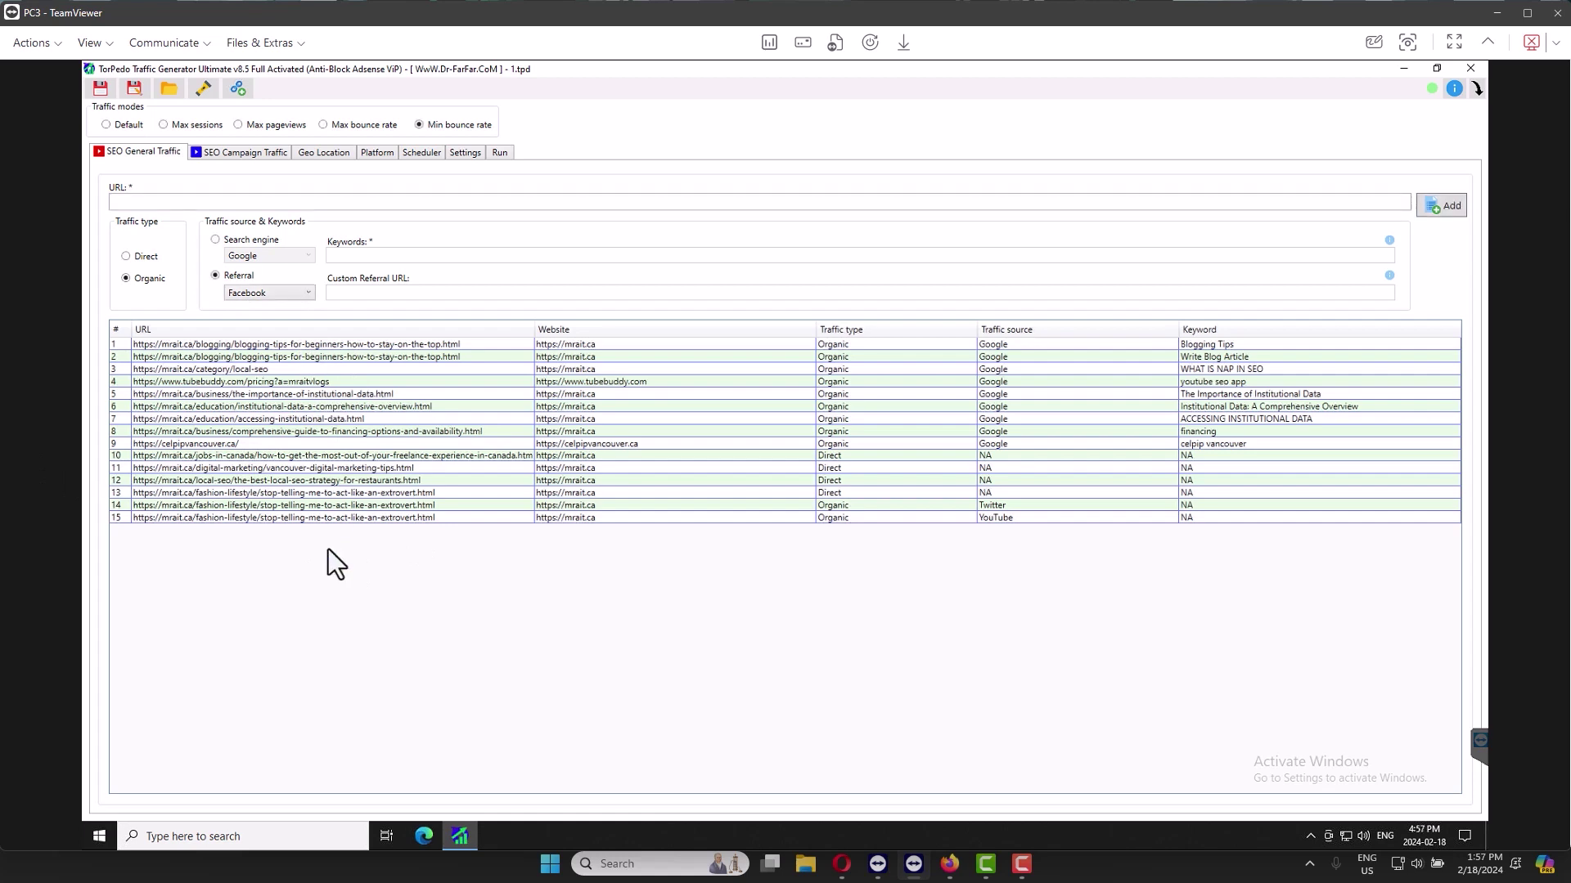
click(242, 347)
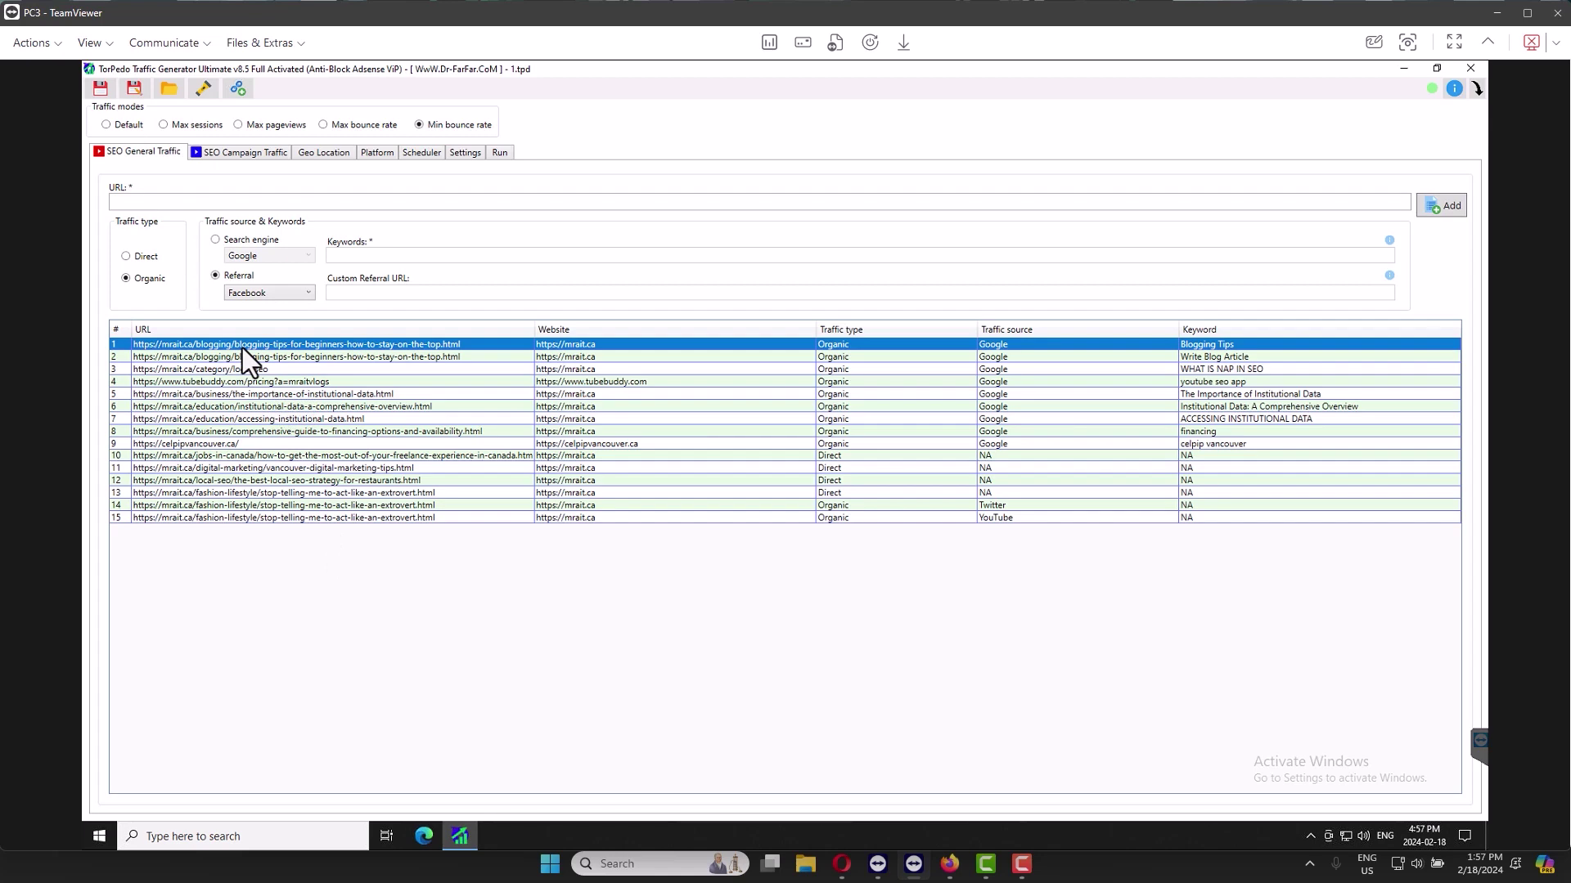
key(ctrl+a)
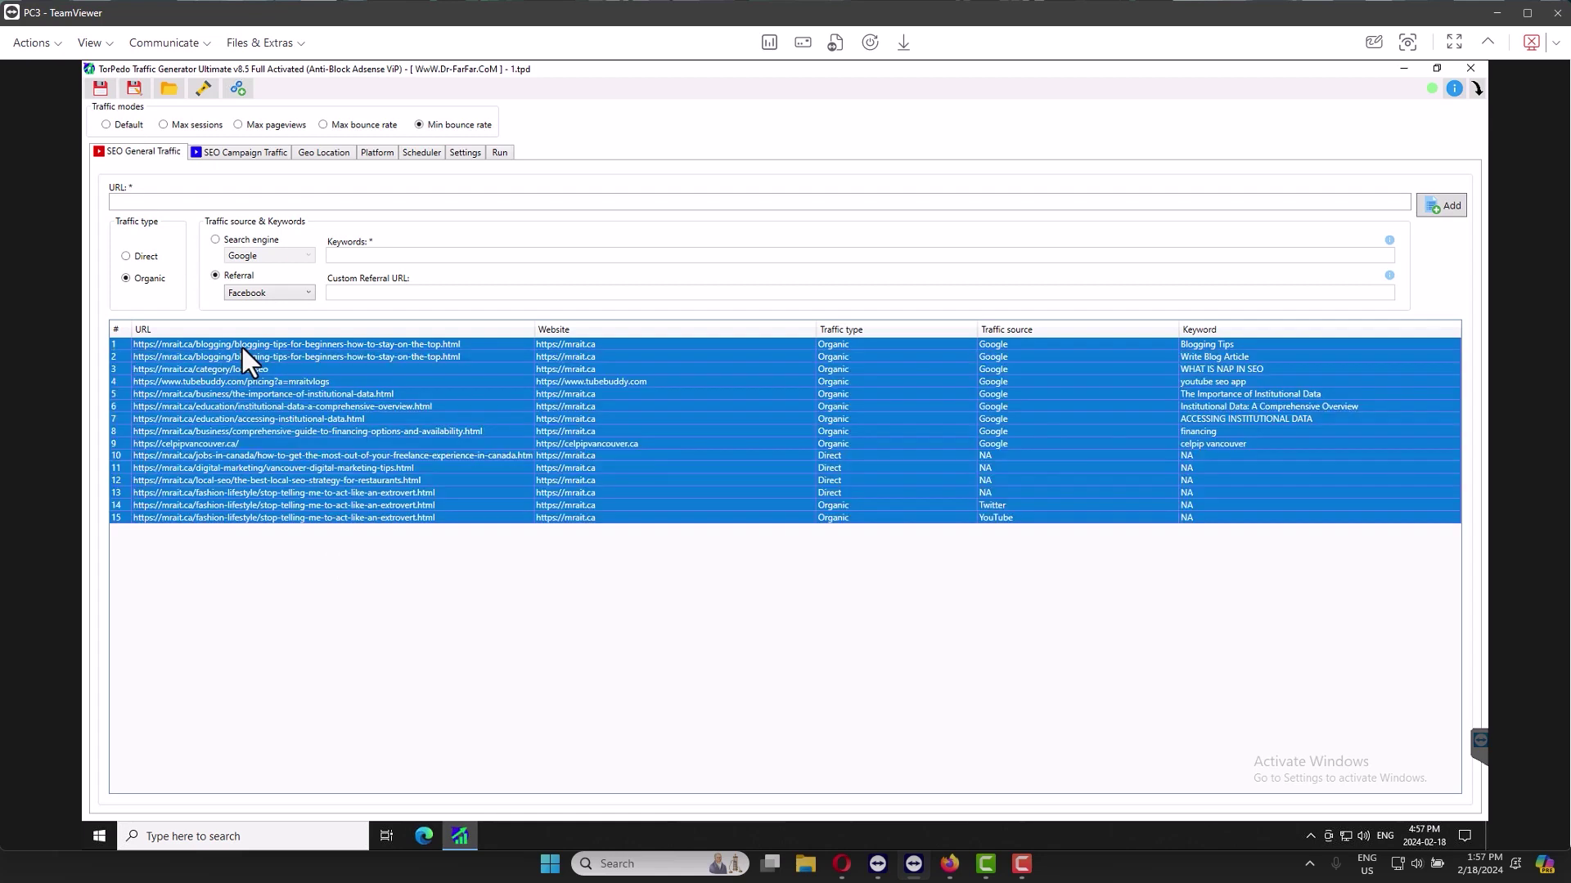
right_click(241, 346)
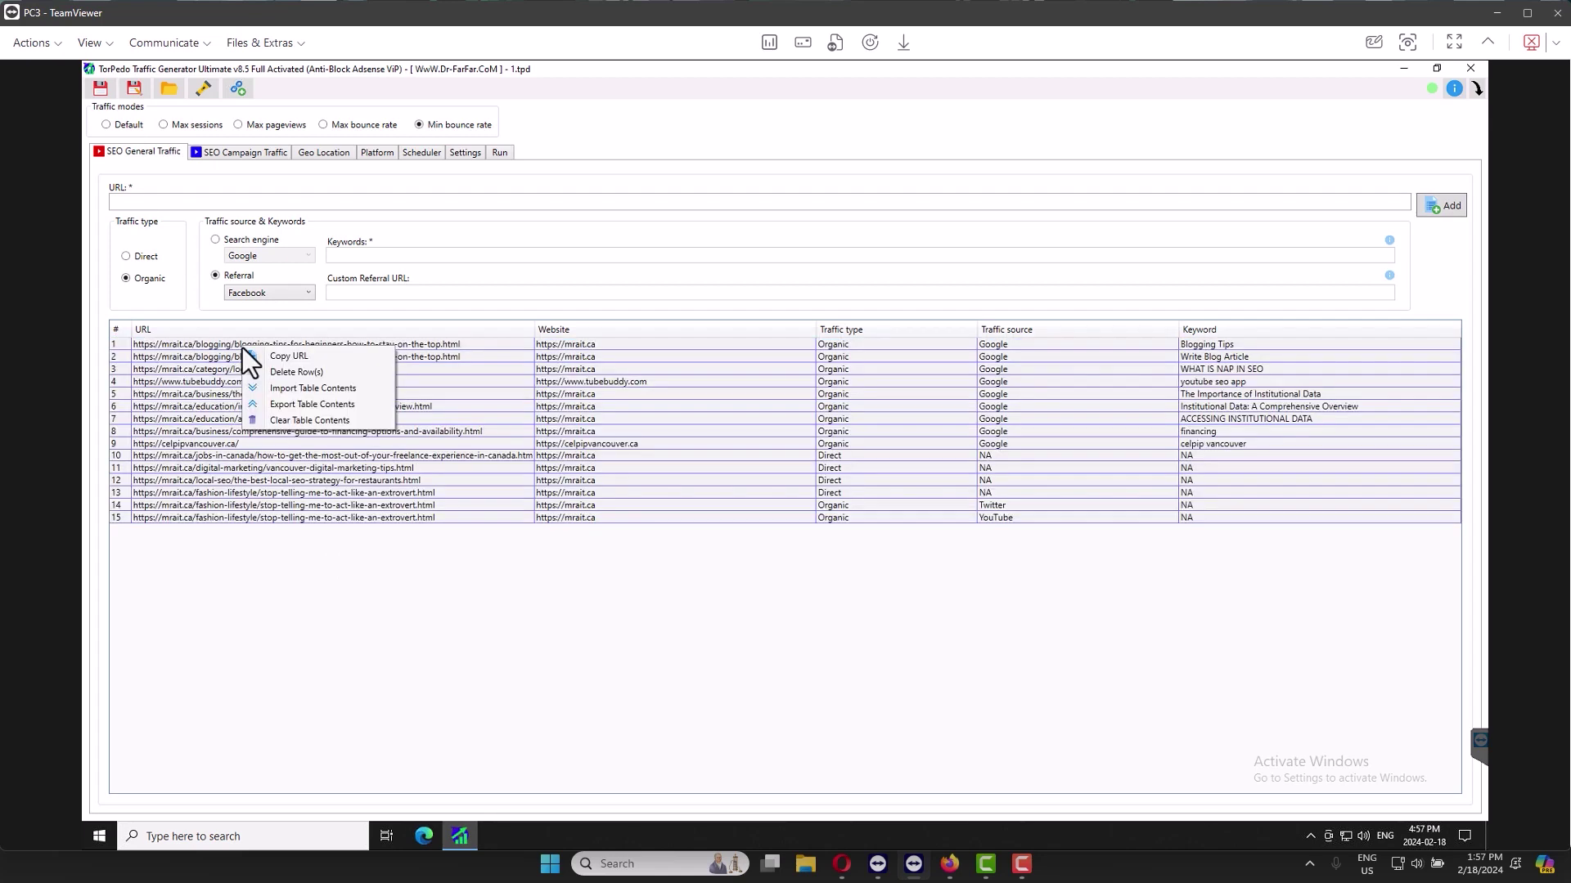
click(286, 373)
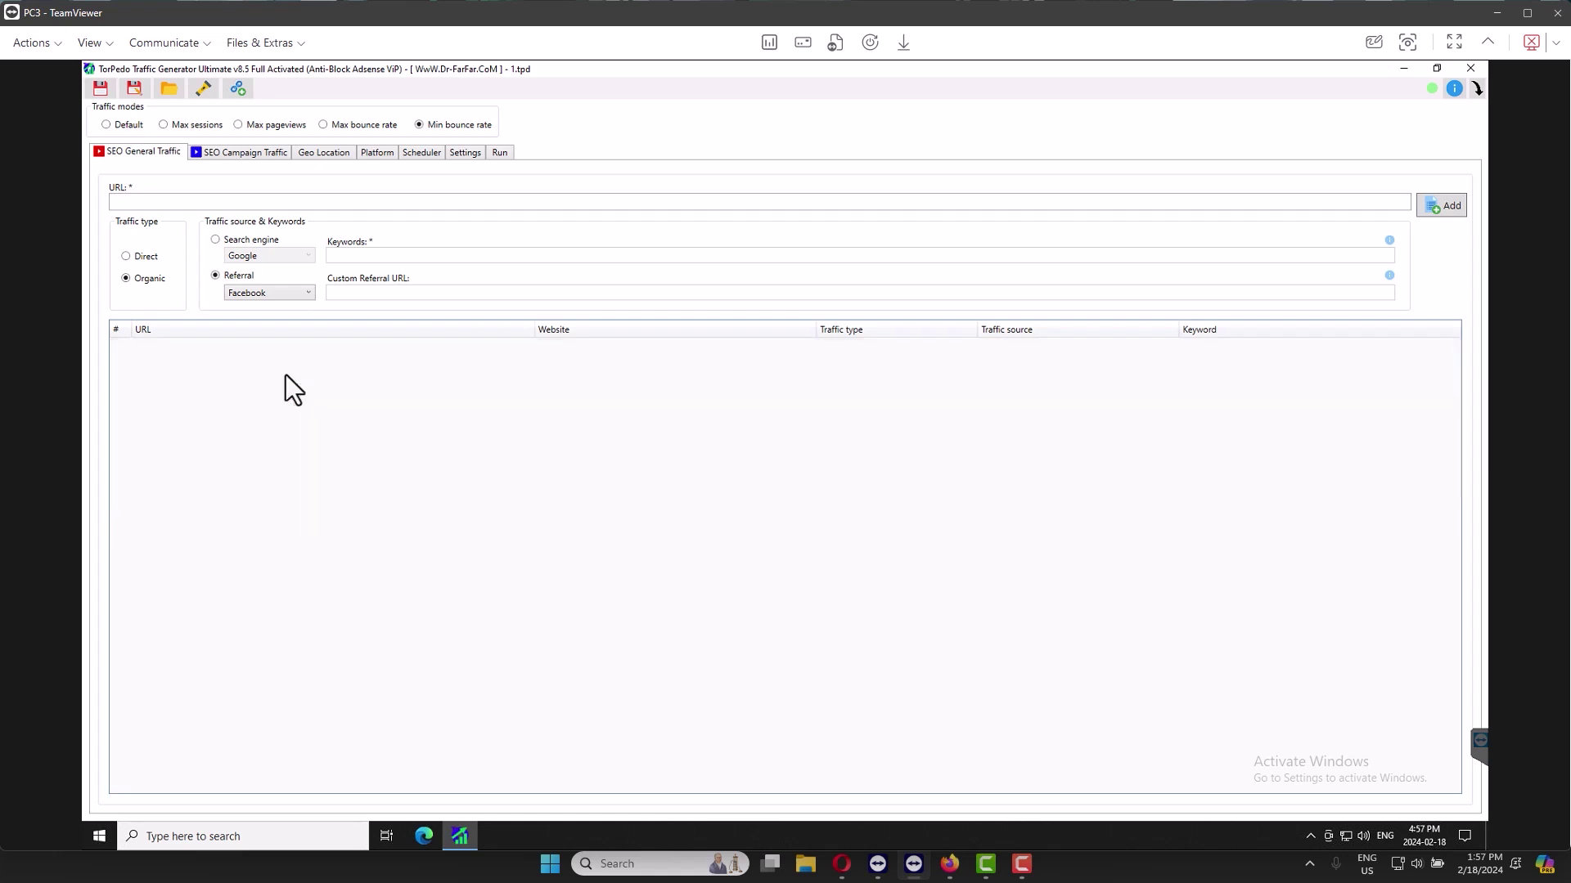
Choose Google as the search-engine traffic source and dismiss the Incorrect URL error
click(314, 200)
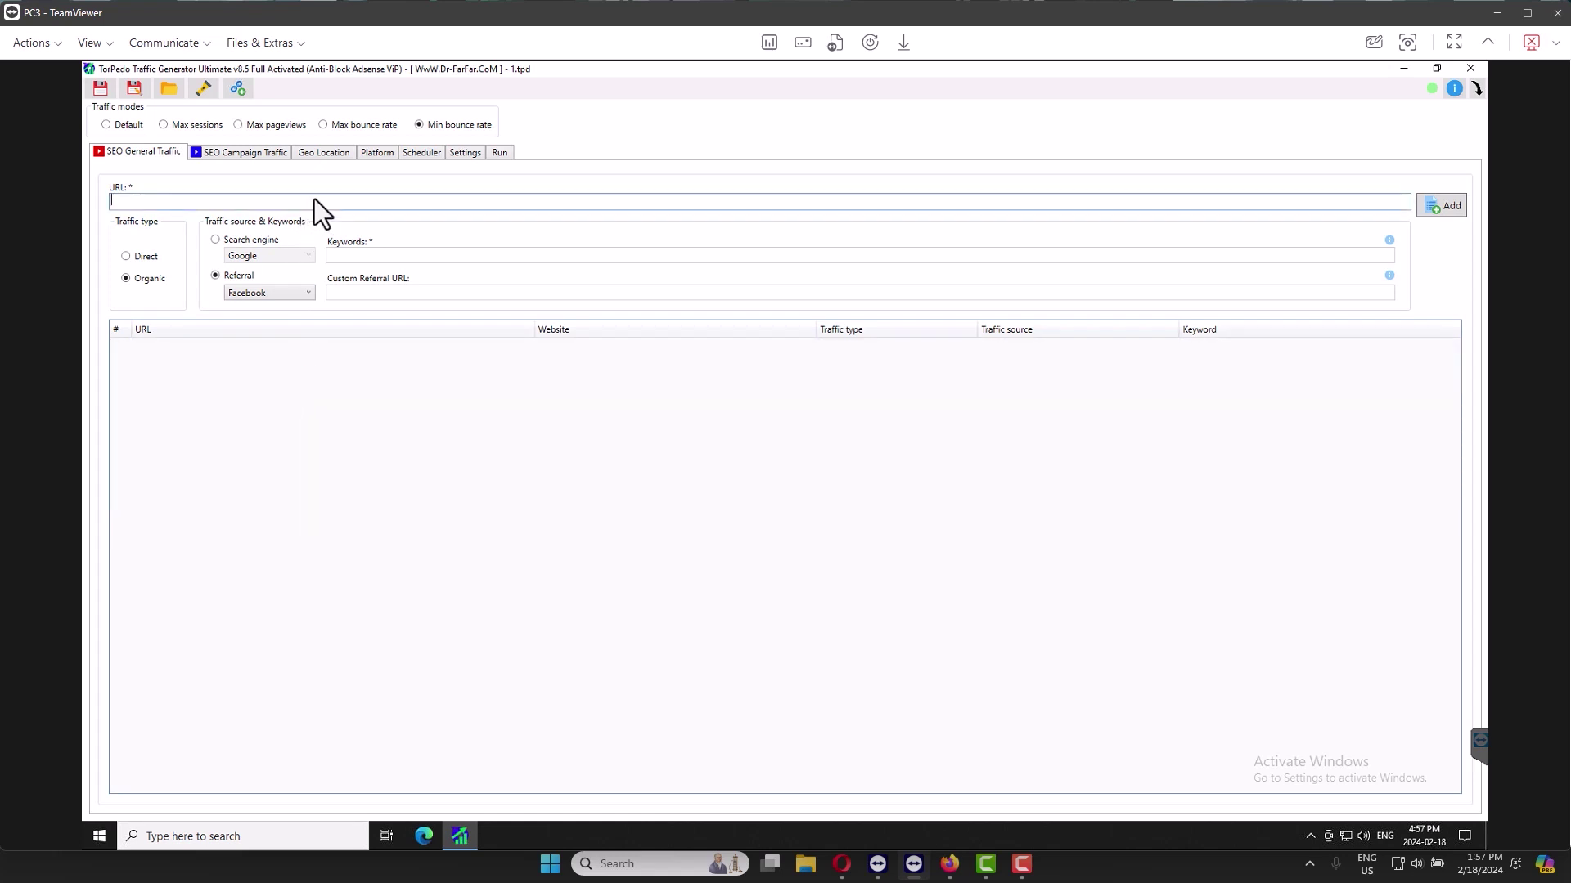
click(253, 241)
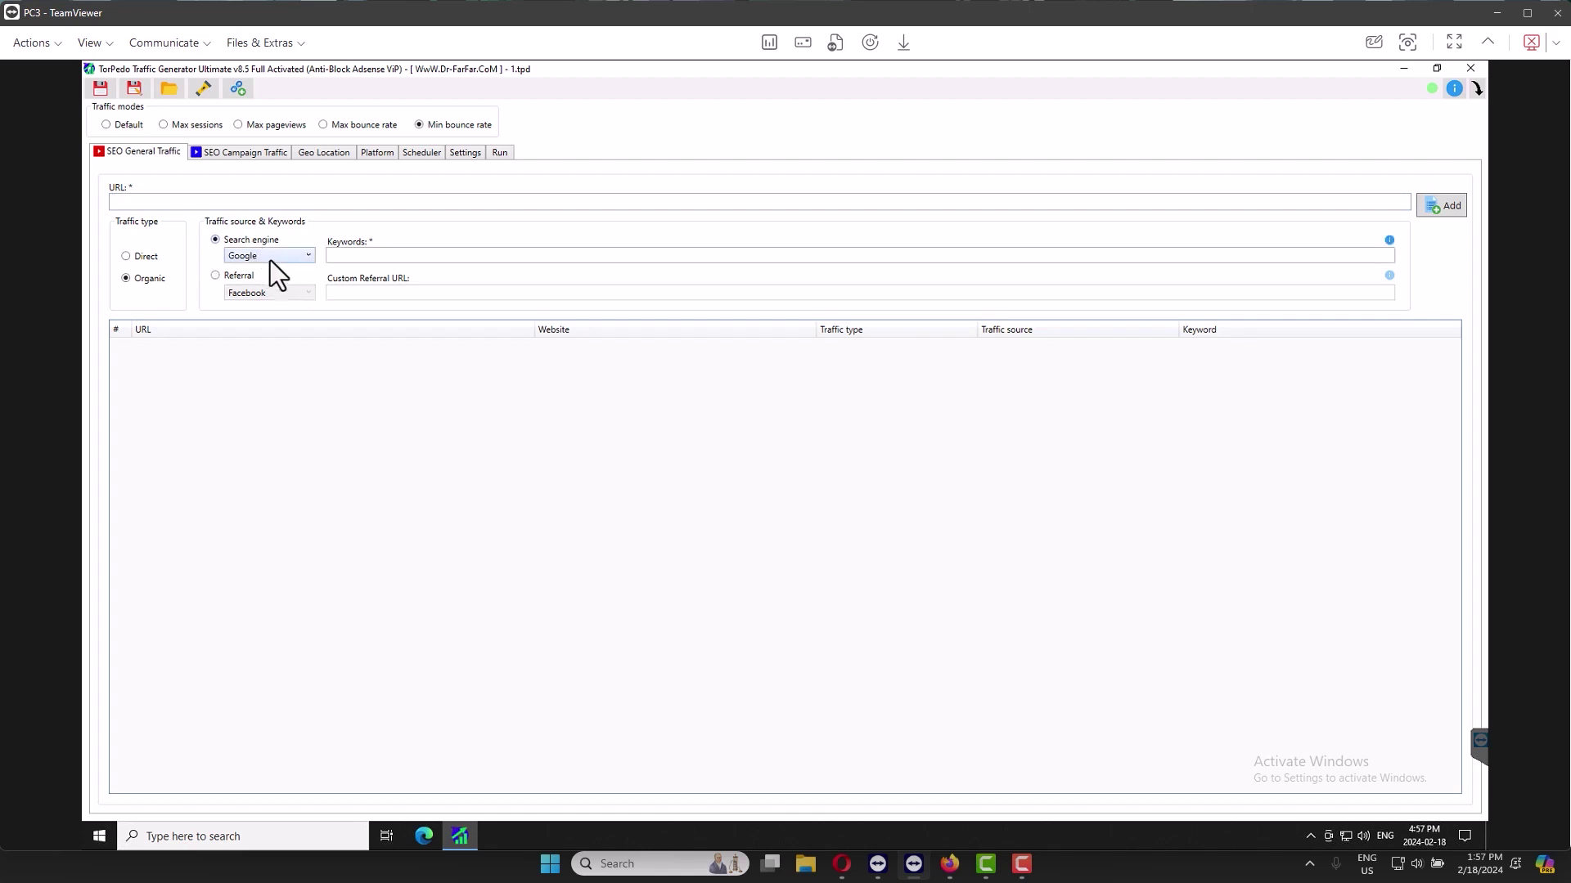
click(270, 261)
click(375, 257)
click(374, 257)
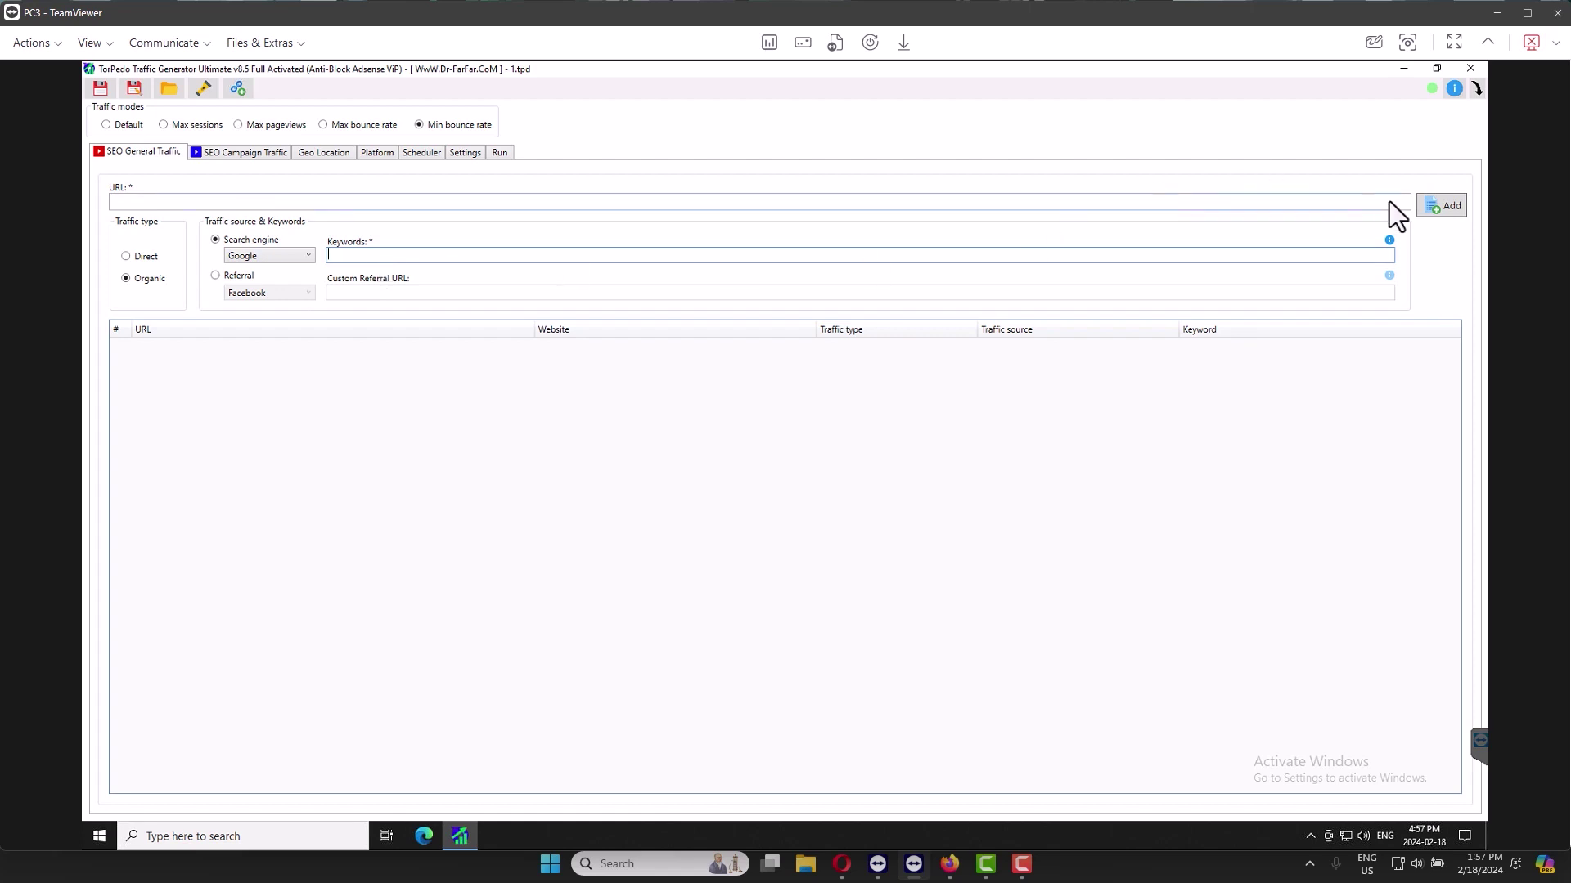
click(1443, 207)
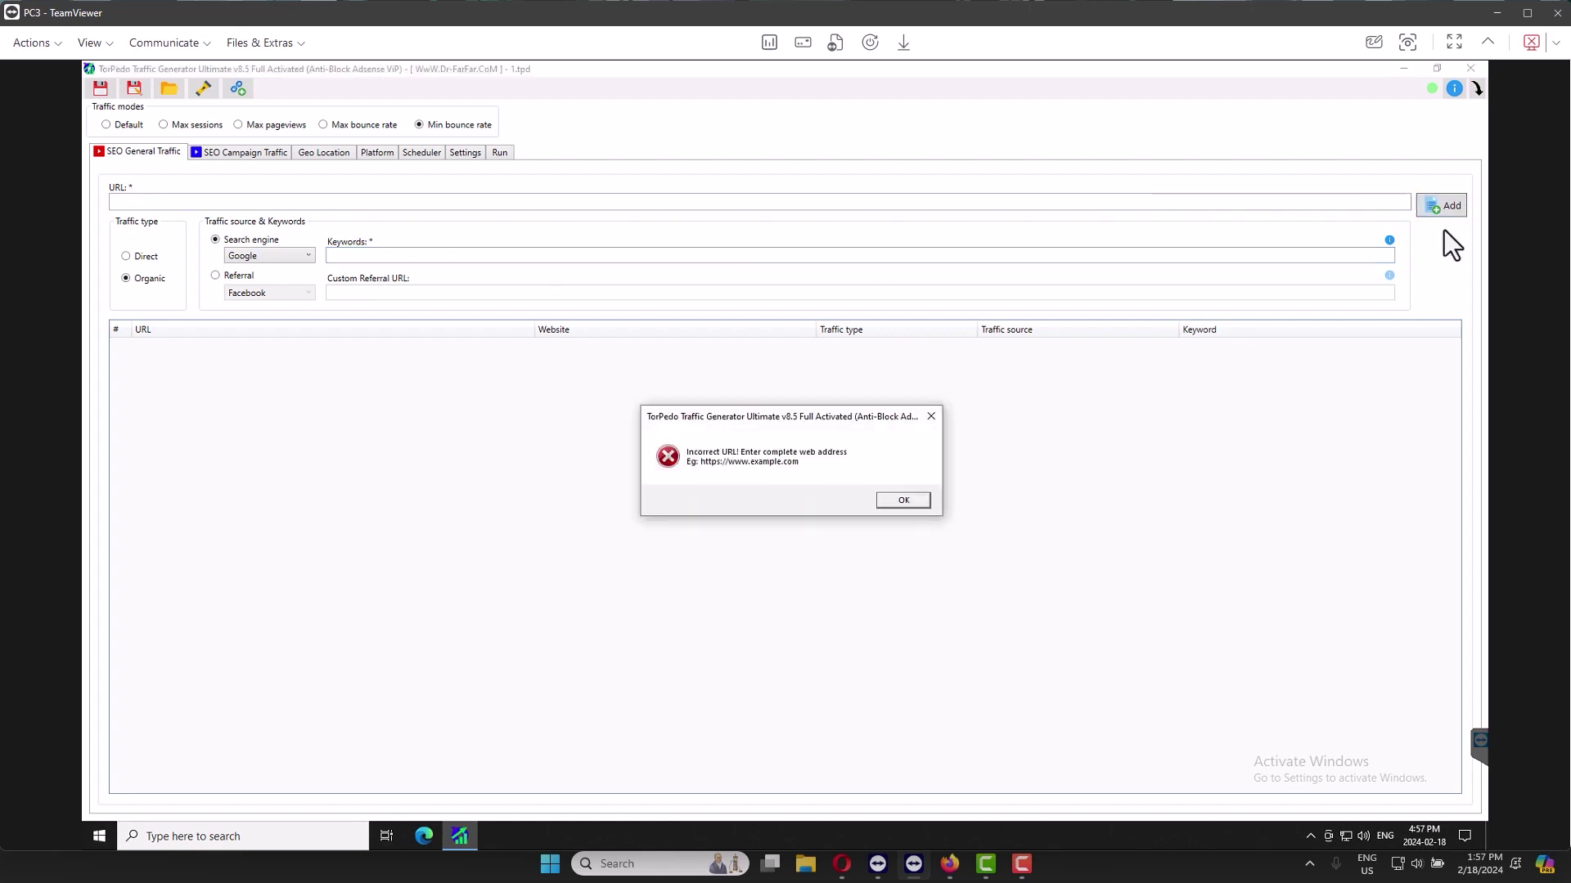
click(904, 502)
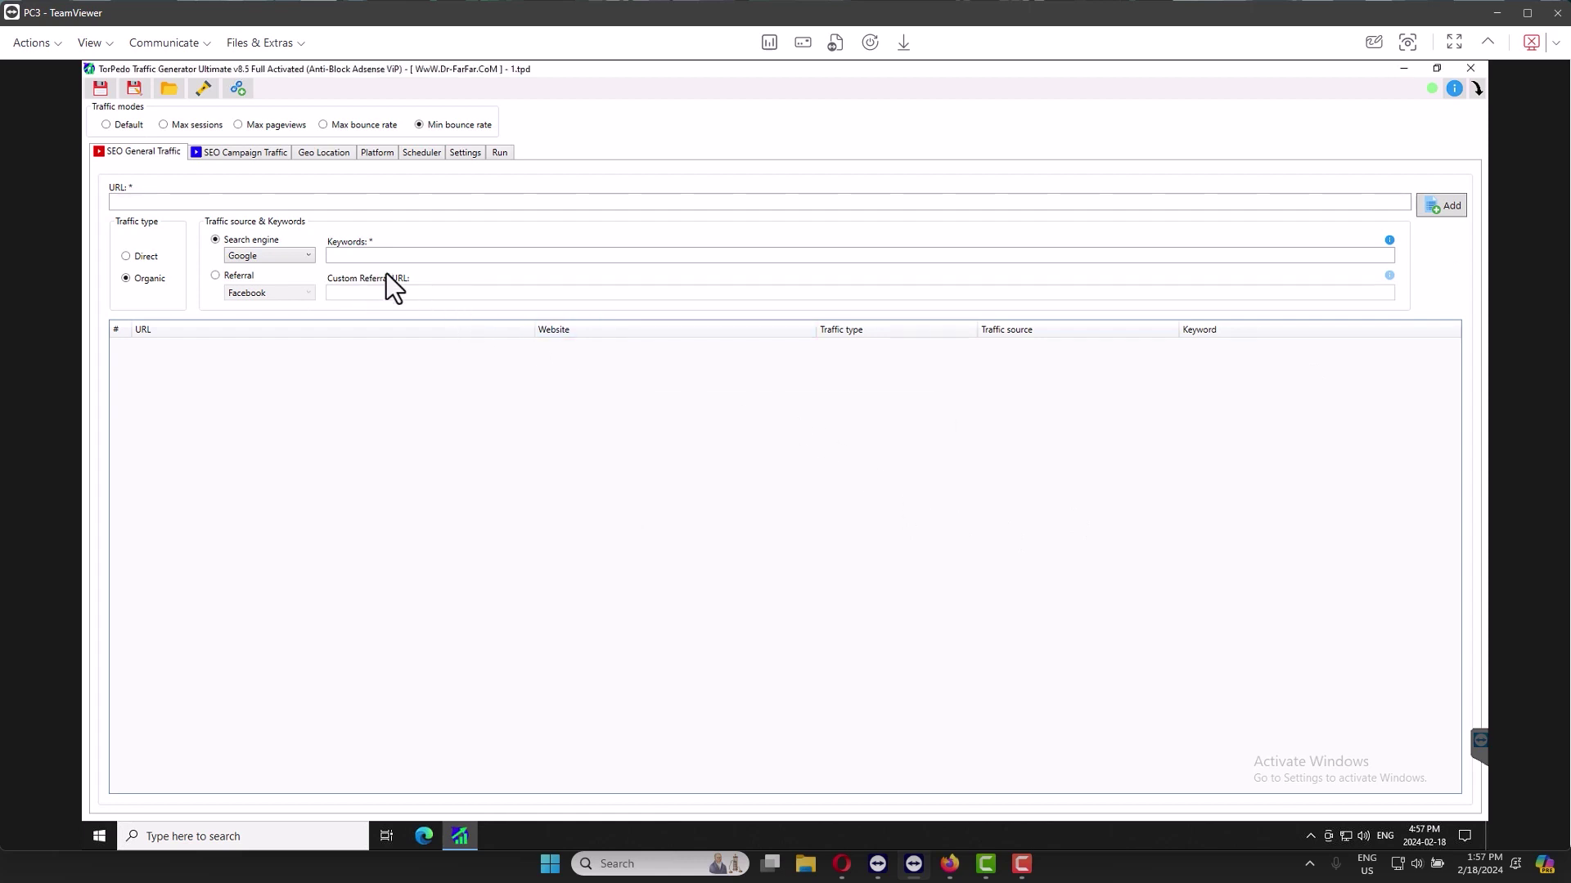
Replace Google search with a Custom website referral, dismissing the Incorrect URL error
click(286, 260)
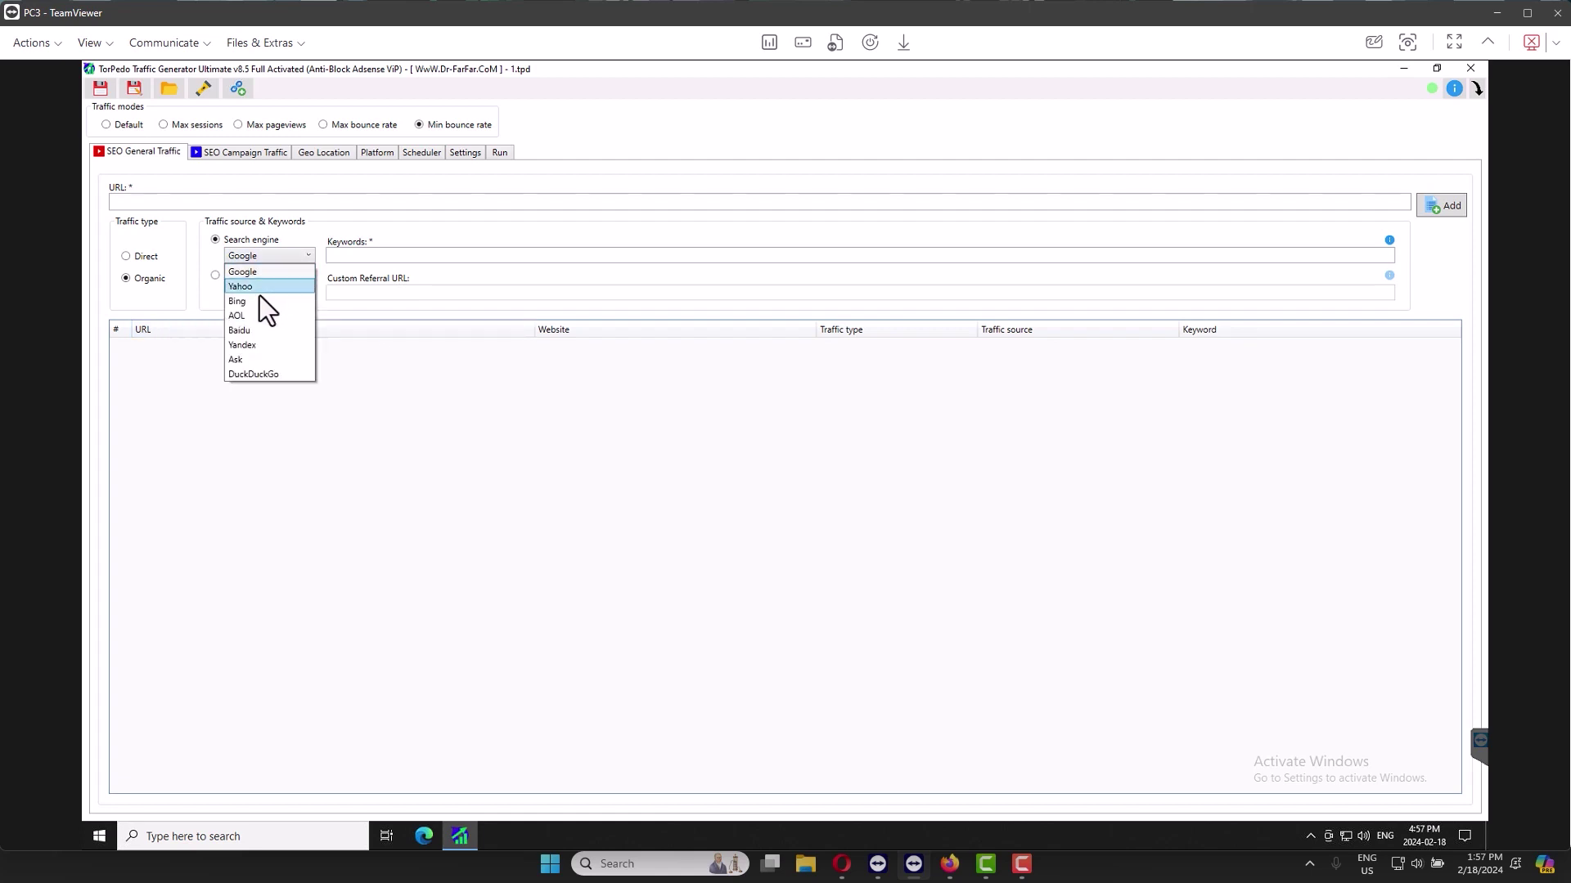
click(533, 223)
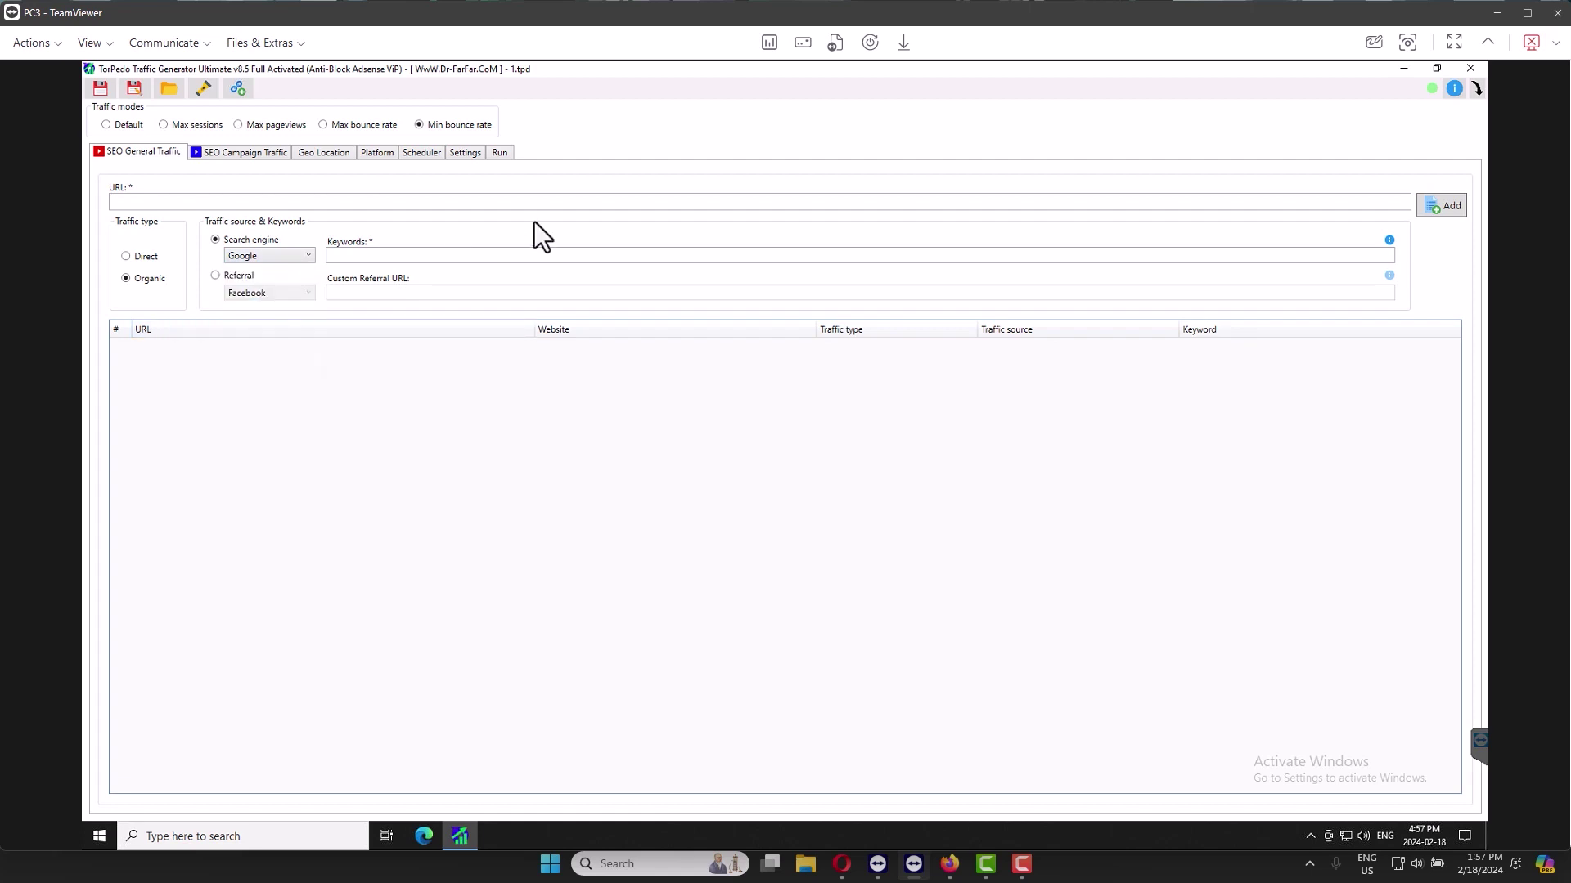
click(237, 276)
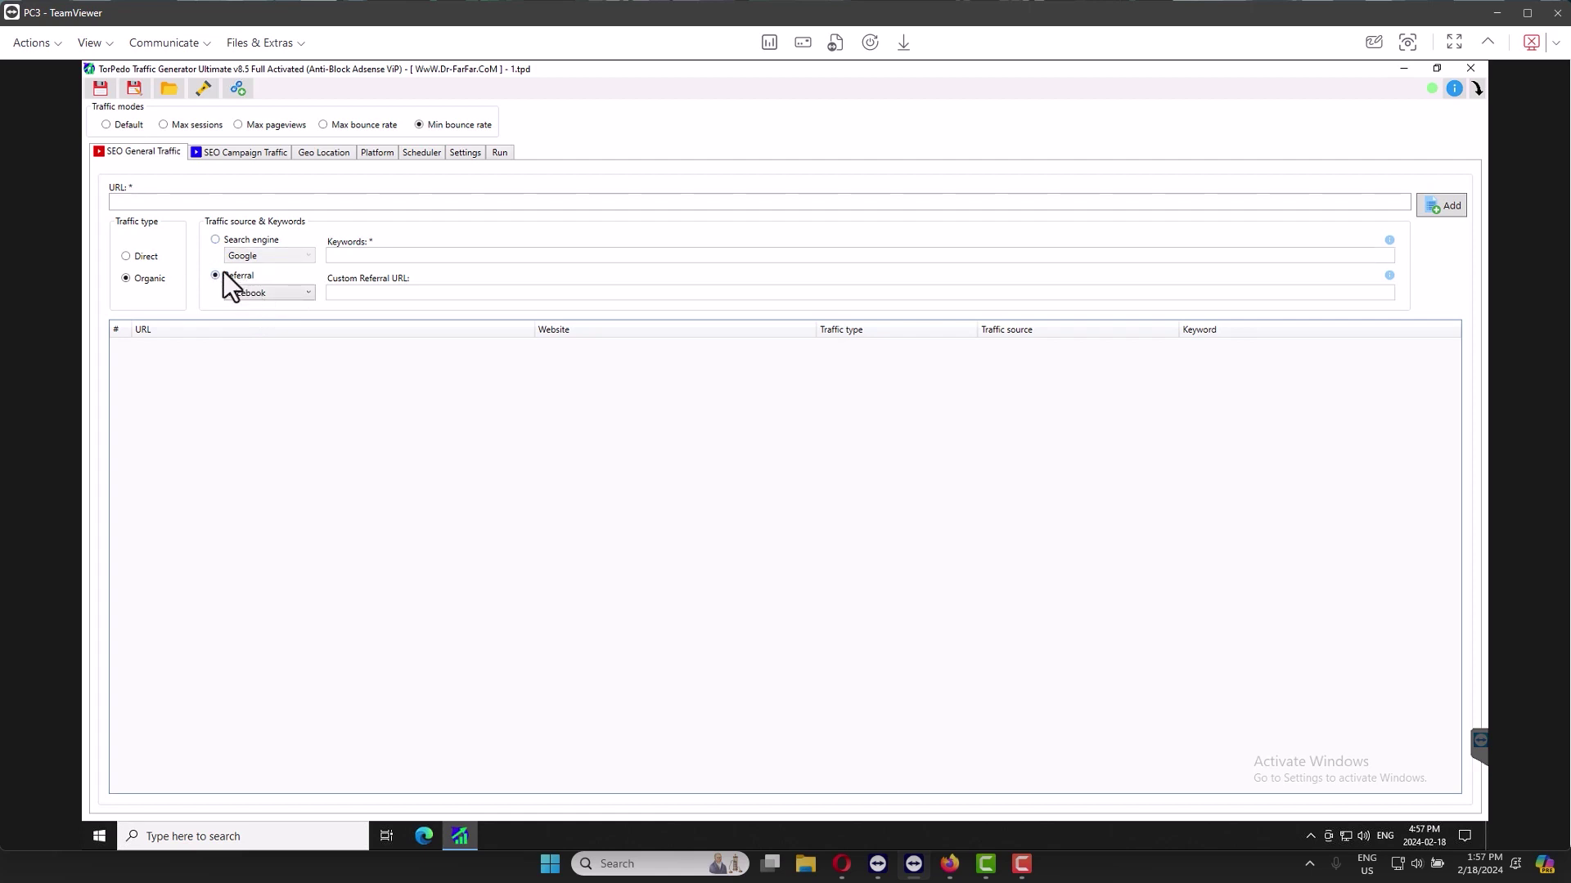
click(250, 296)
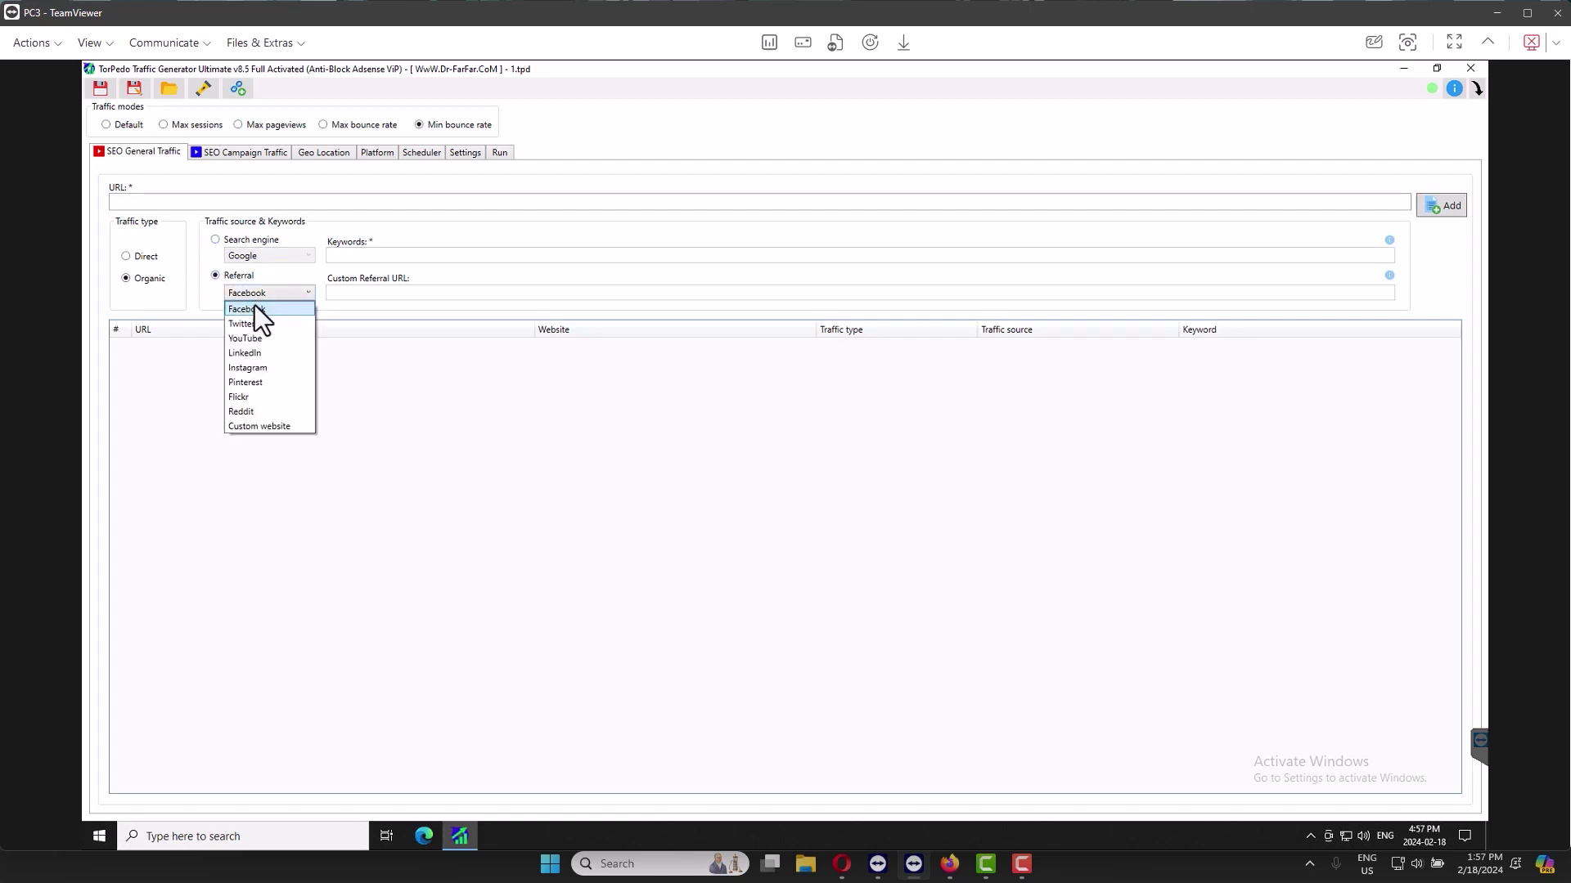
click(253, 306)
click(463, 203)
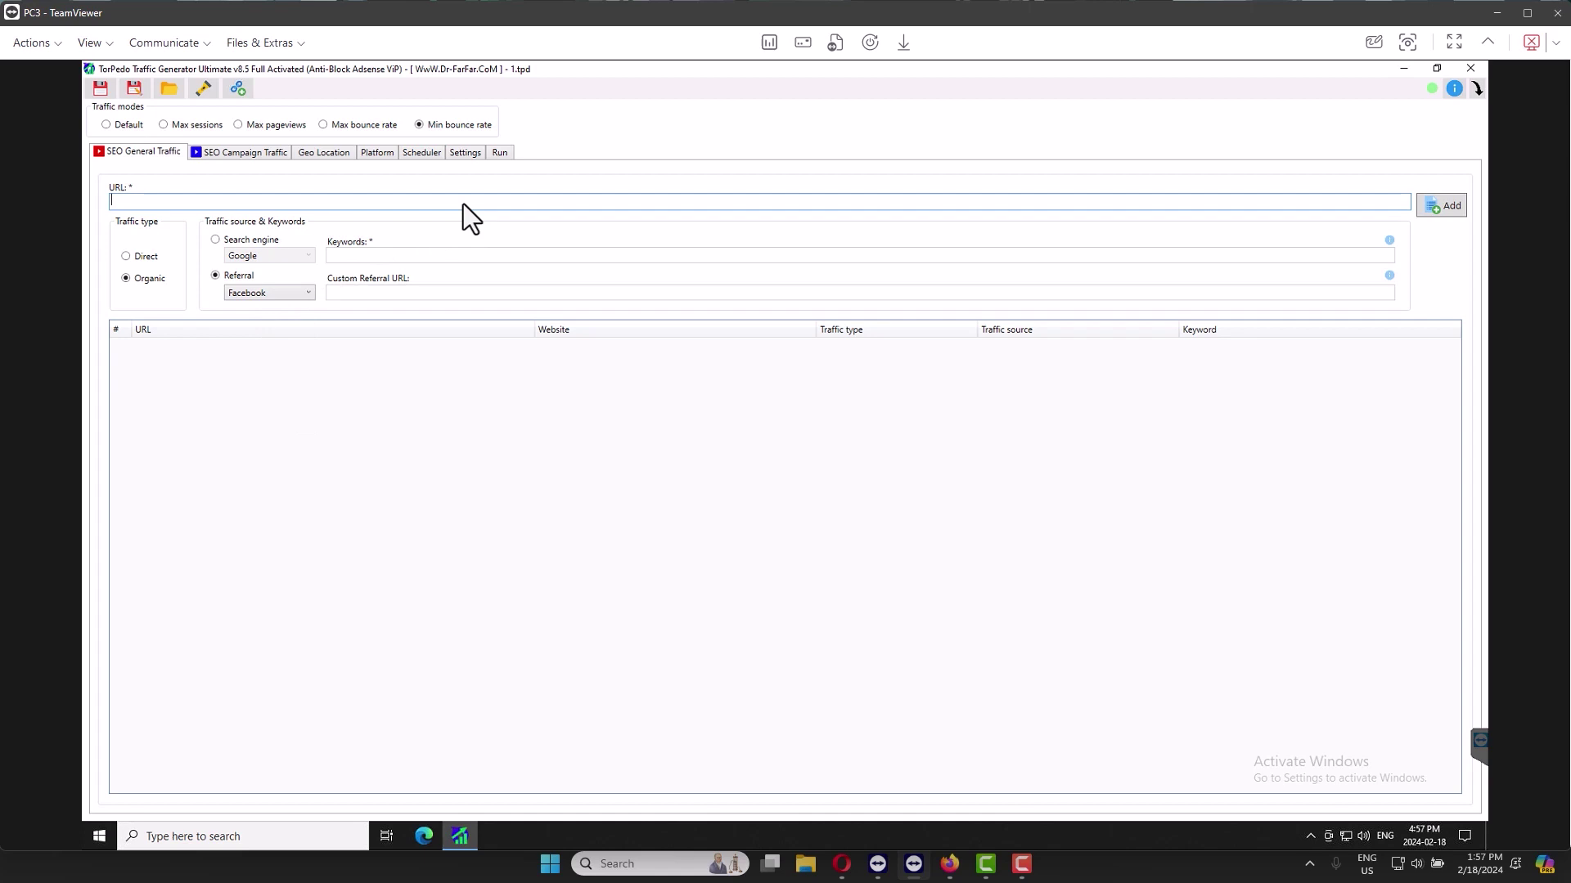
click(307, 295)
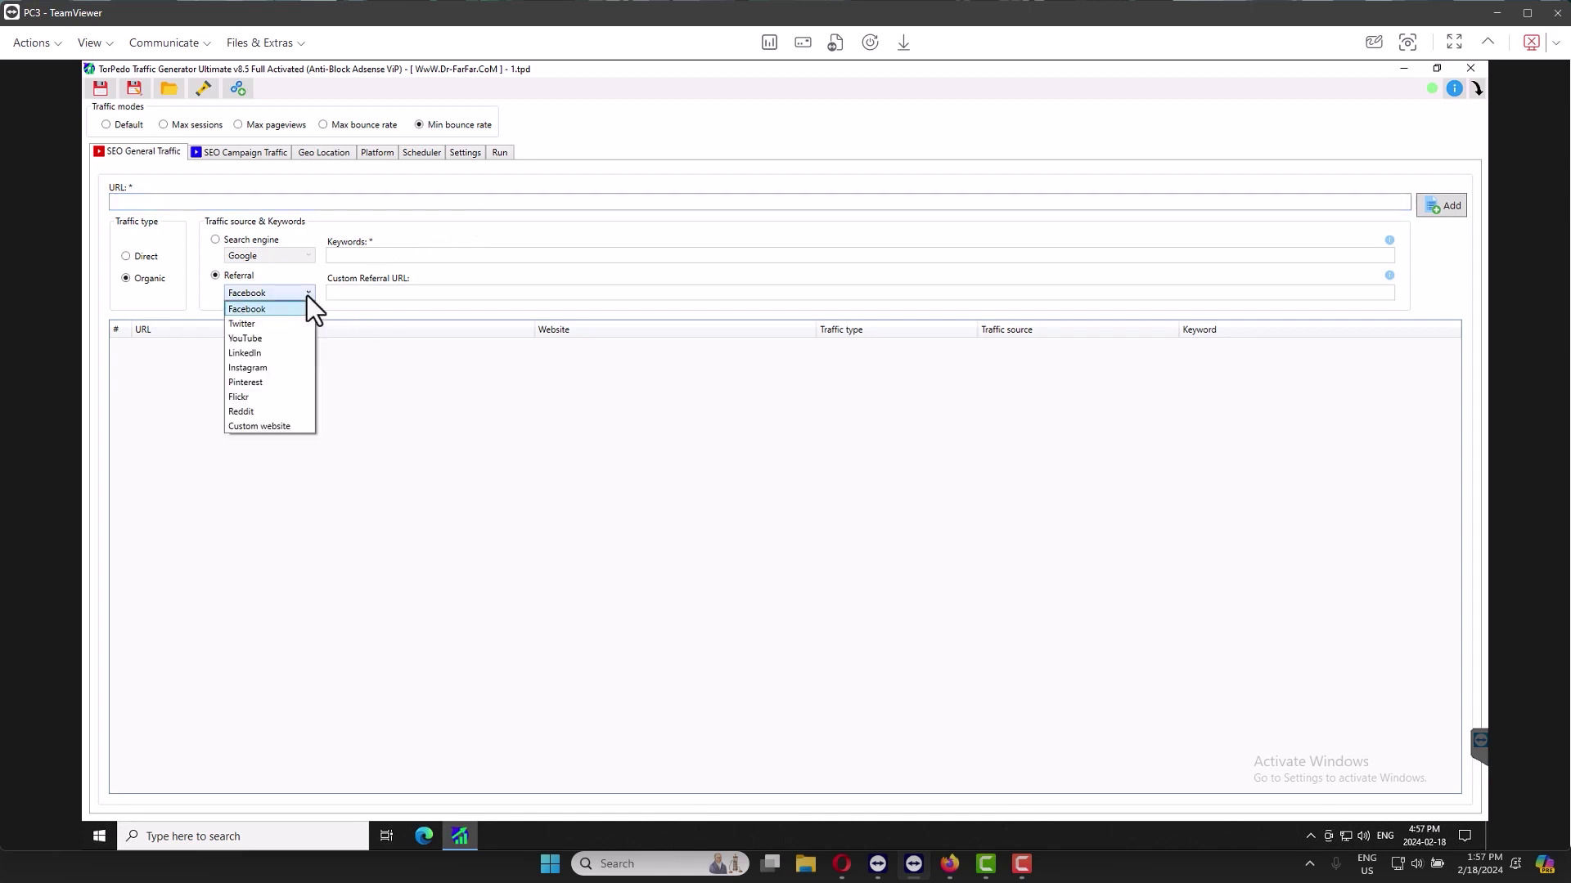
click(270, 427)
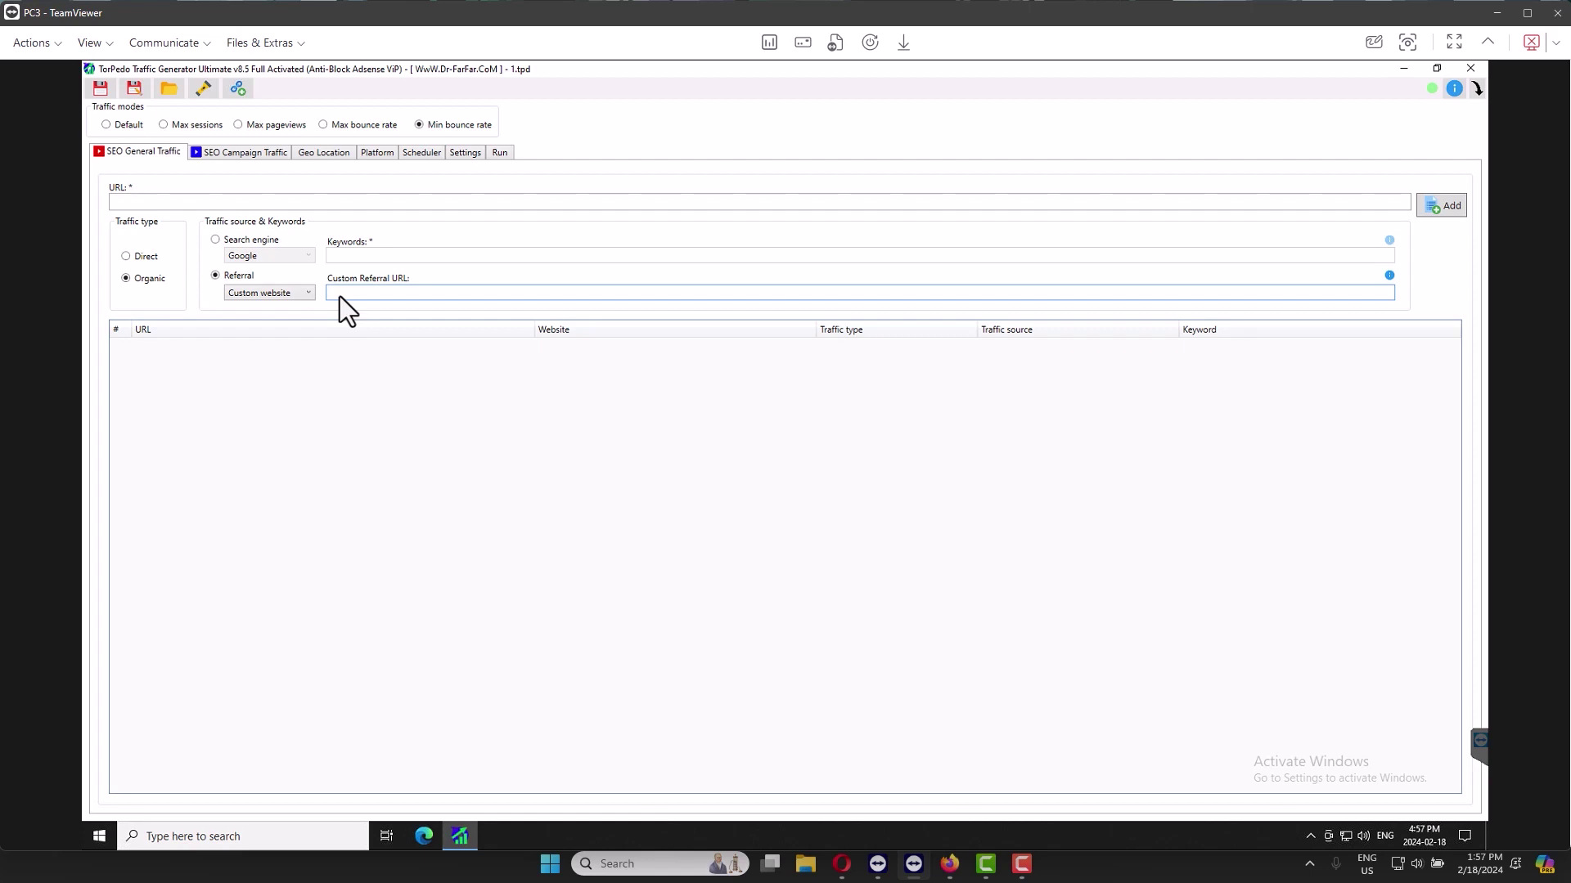
click(1446, 203)
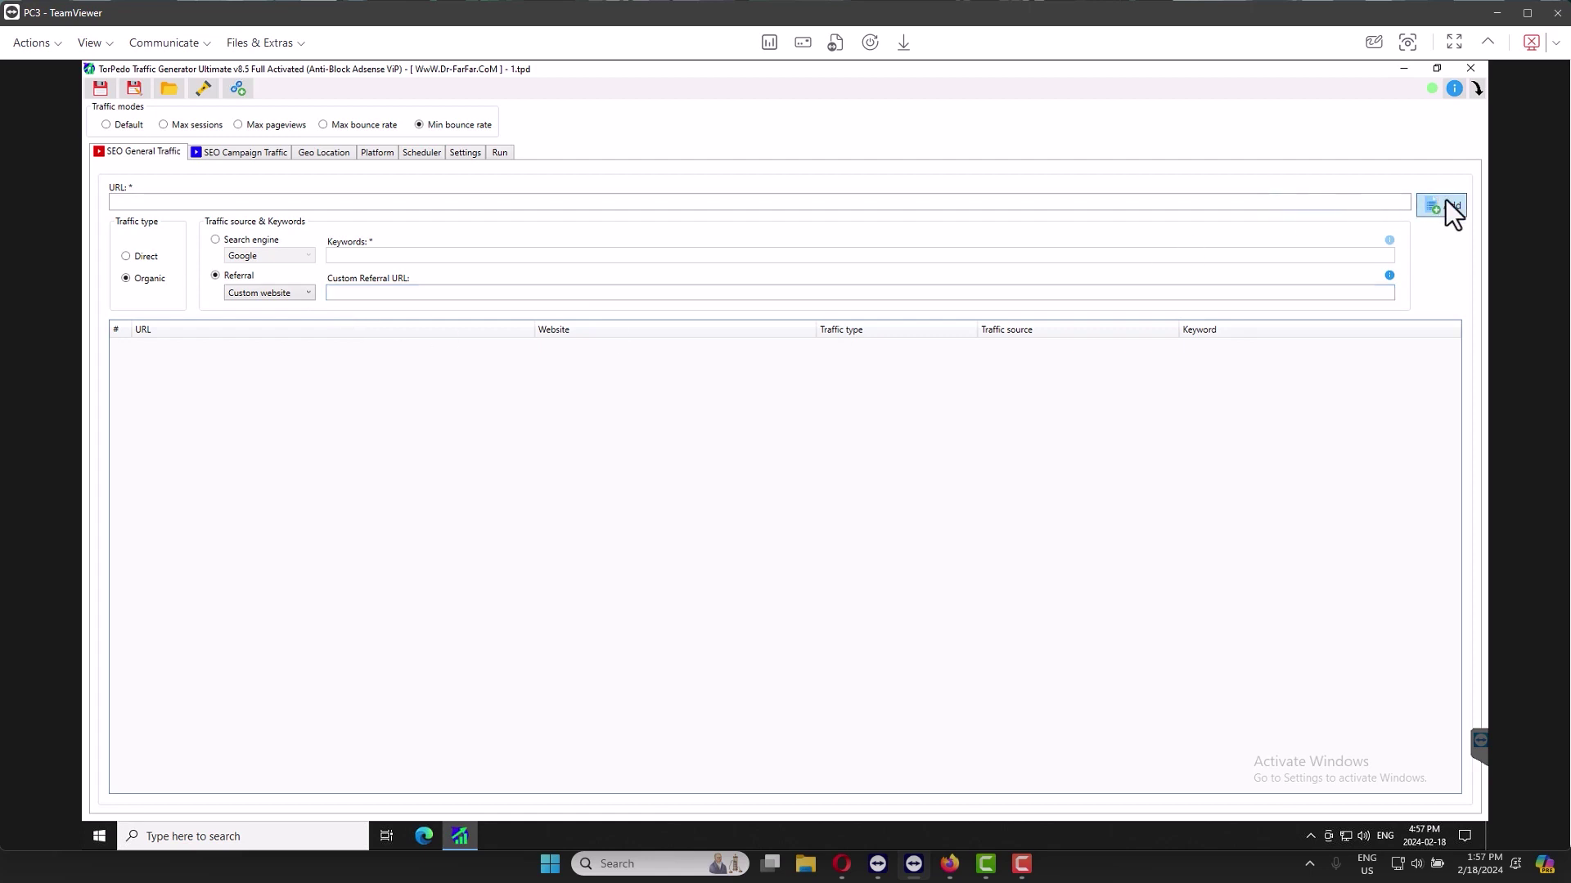
click(922, 502)
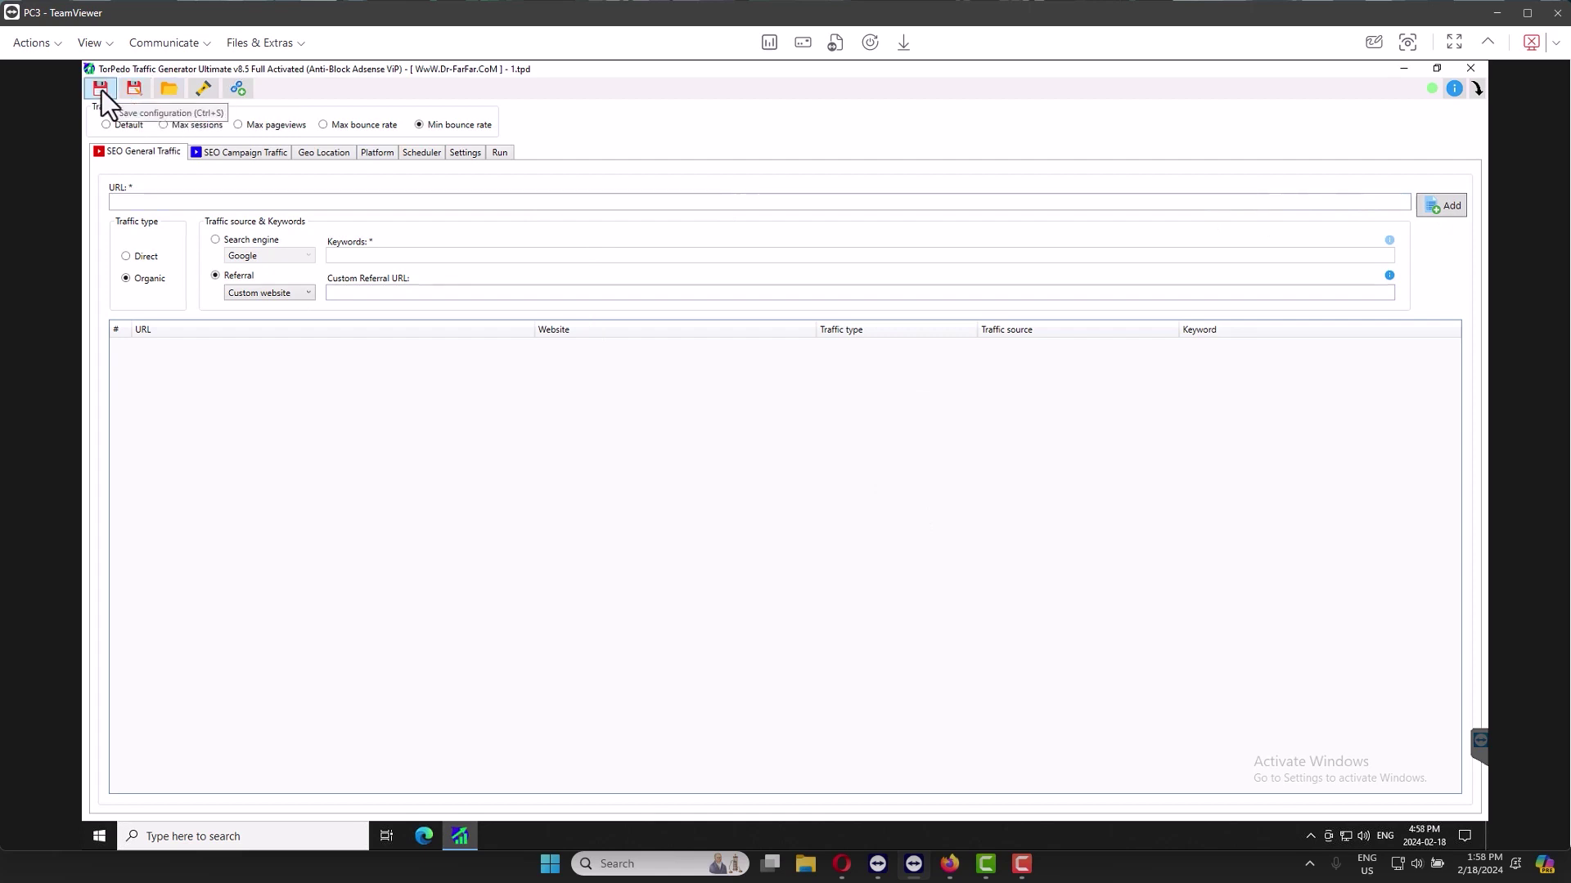
Reload 1.tpd to restore the 15 URLs and start a new run from the Run tab
click(173, 92)
double_click(243, 179)
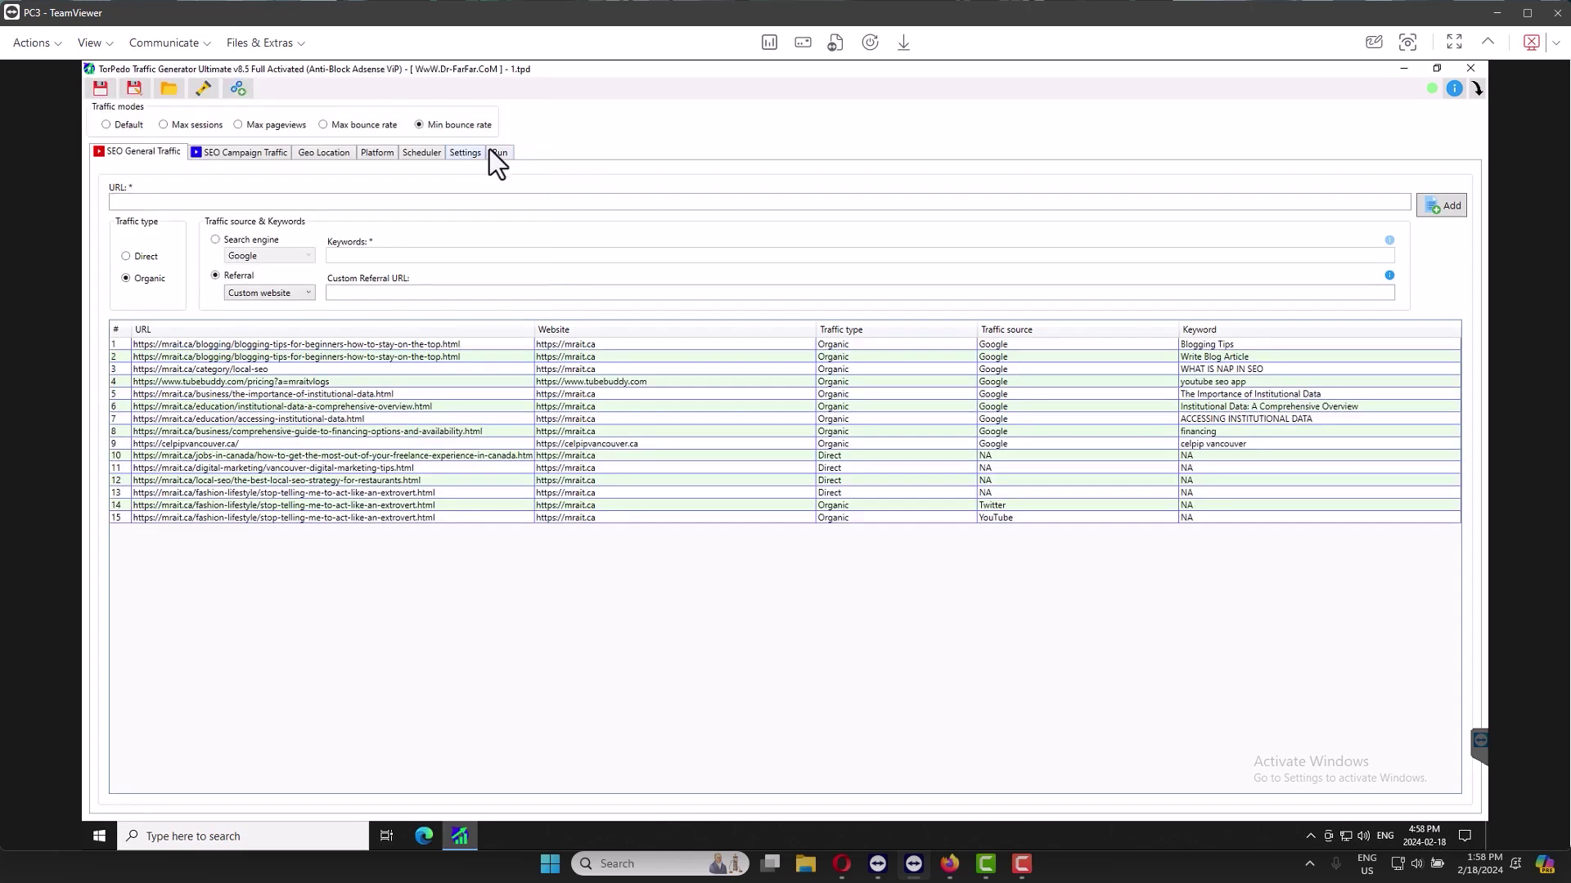
click(491, 152)
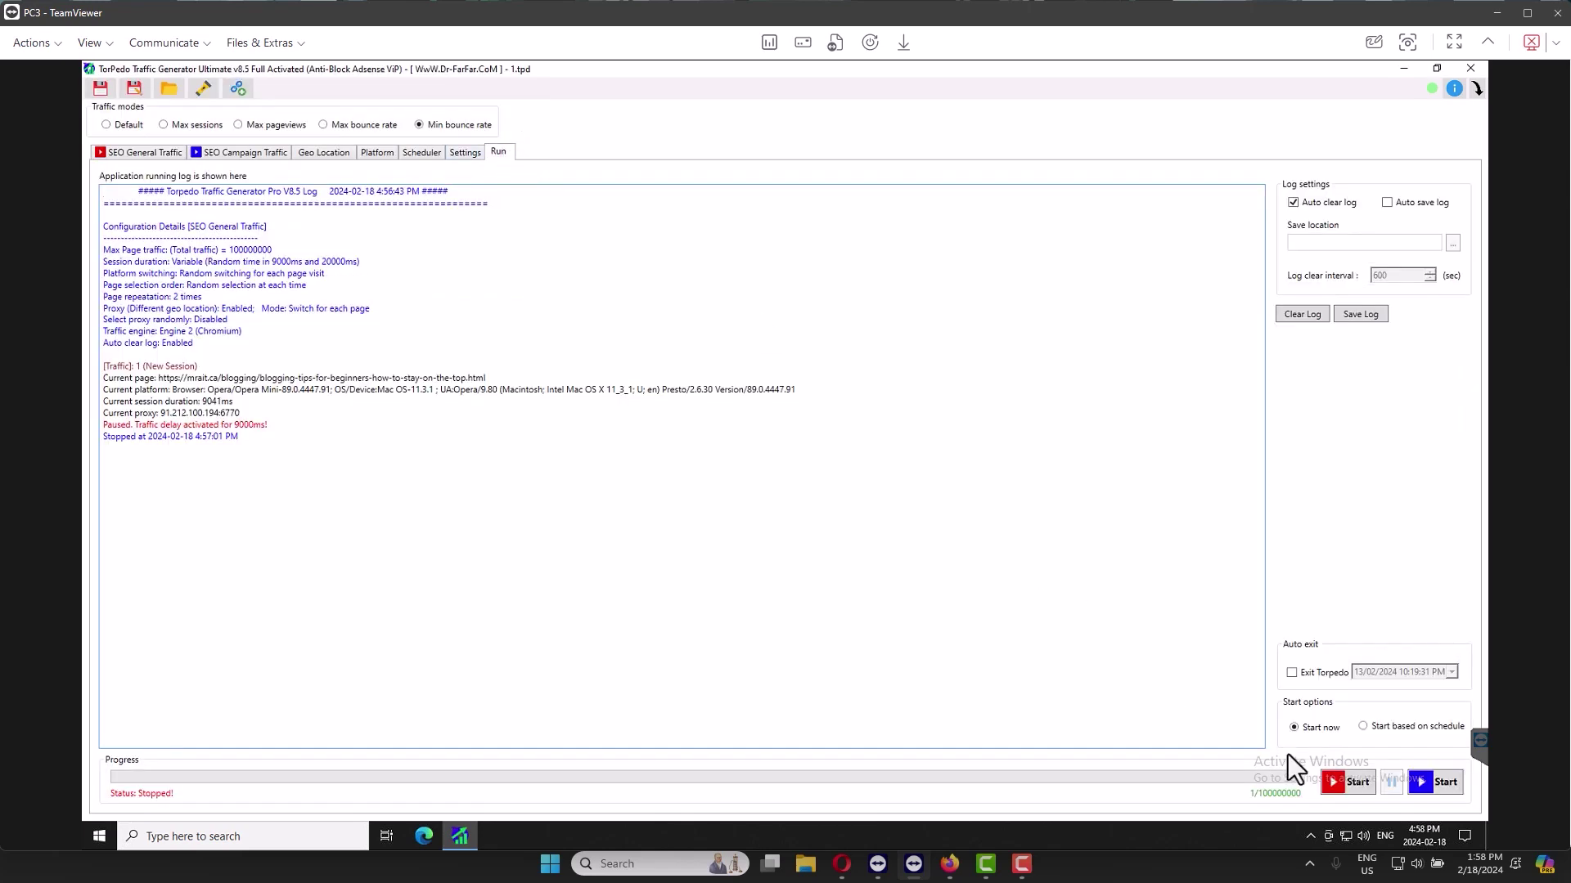
click(1362, 788)
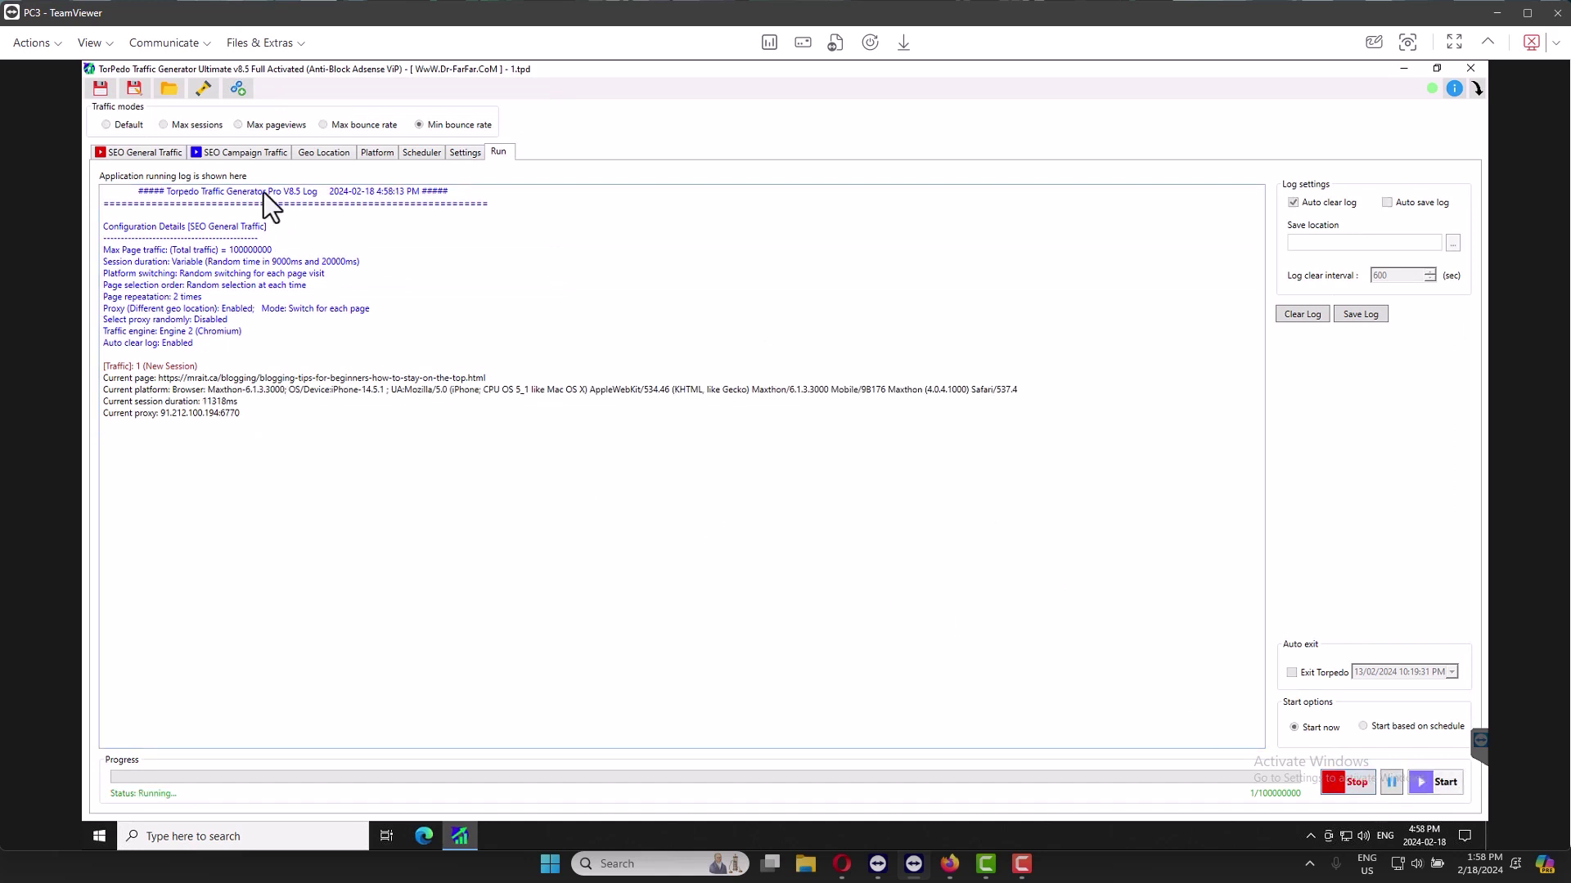
Look over the session and platform settings, then return to the unchanged 15-URL list
click(152, 156)
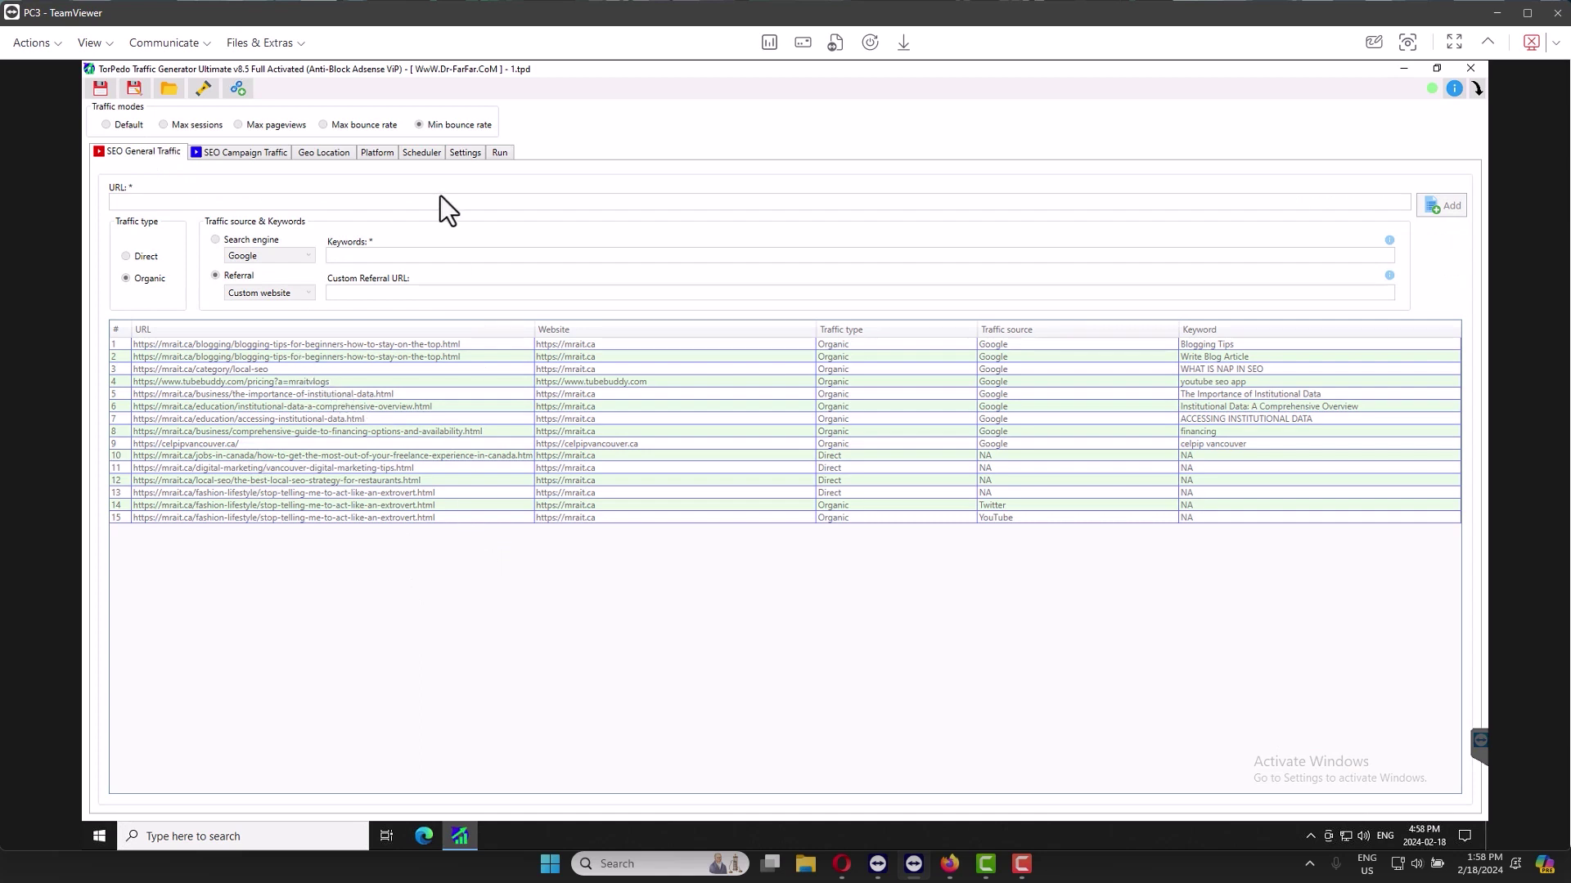
click(465, 154)
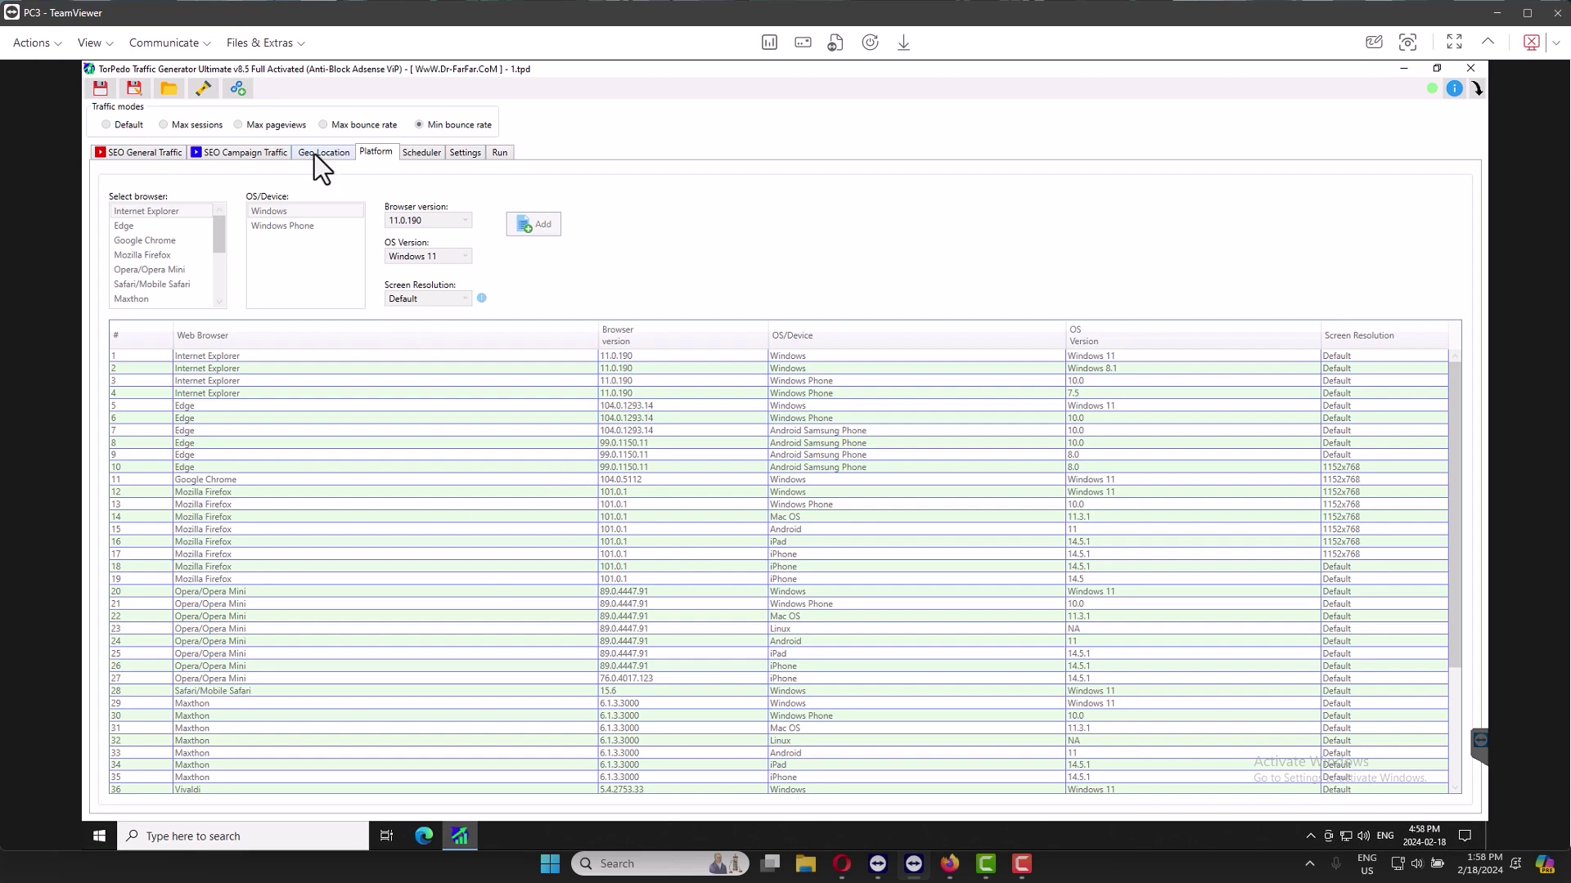
click(154, 153)
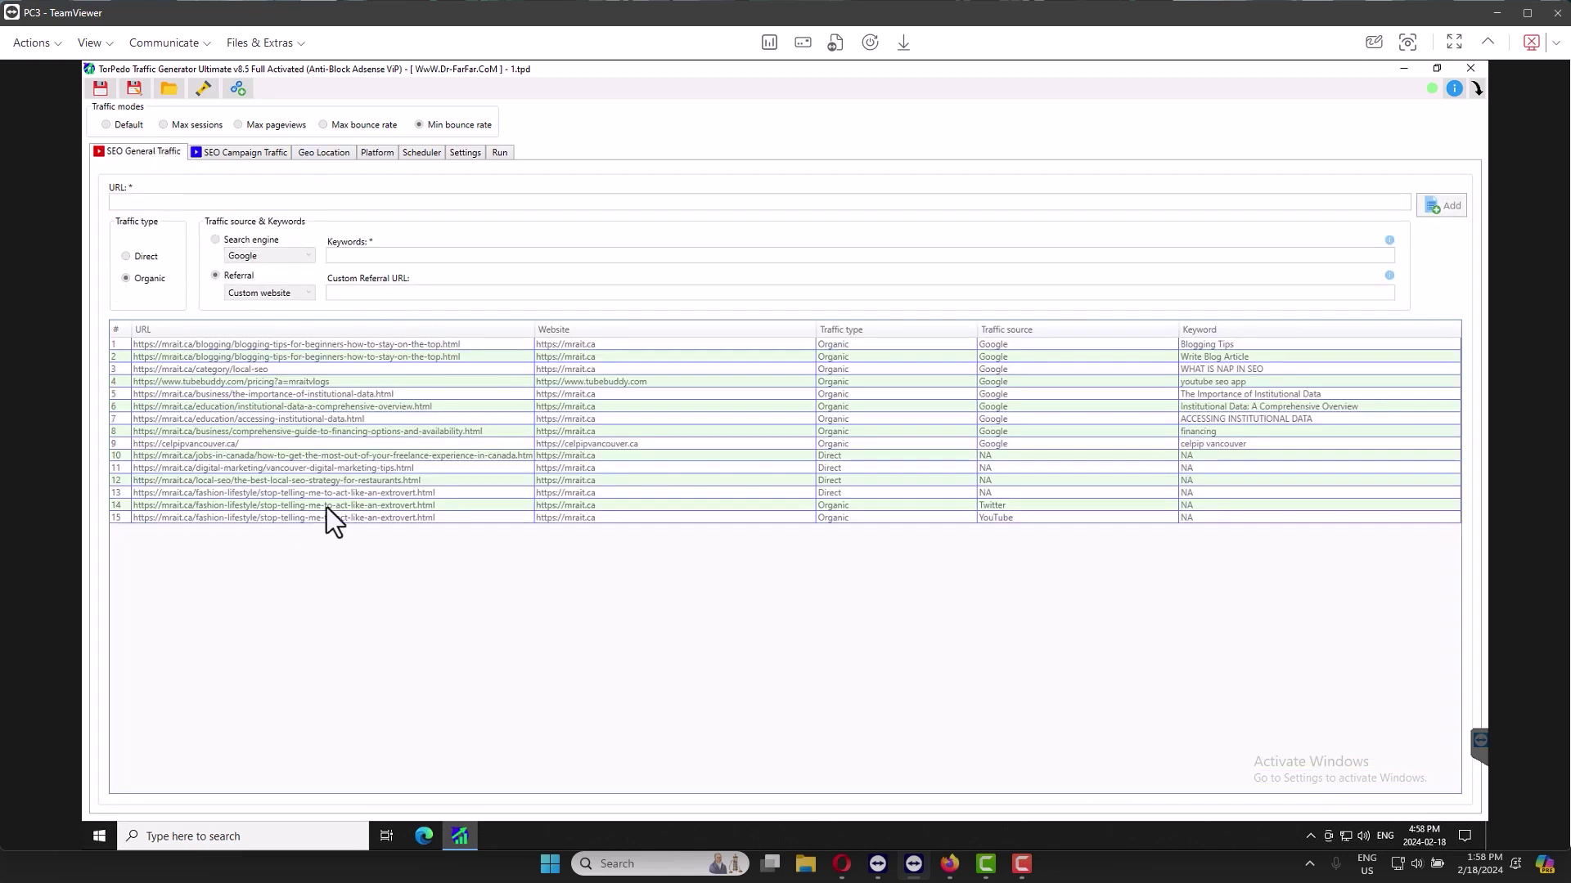
Check the Run log, then switch to Google Analytics showing 113 realtime users
click(500, 154)
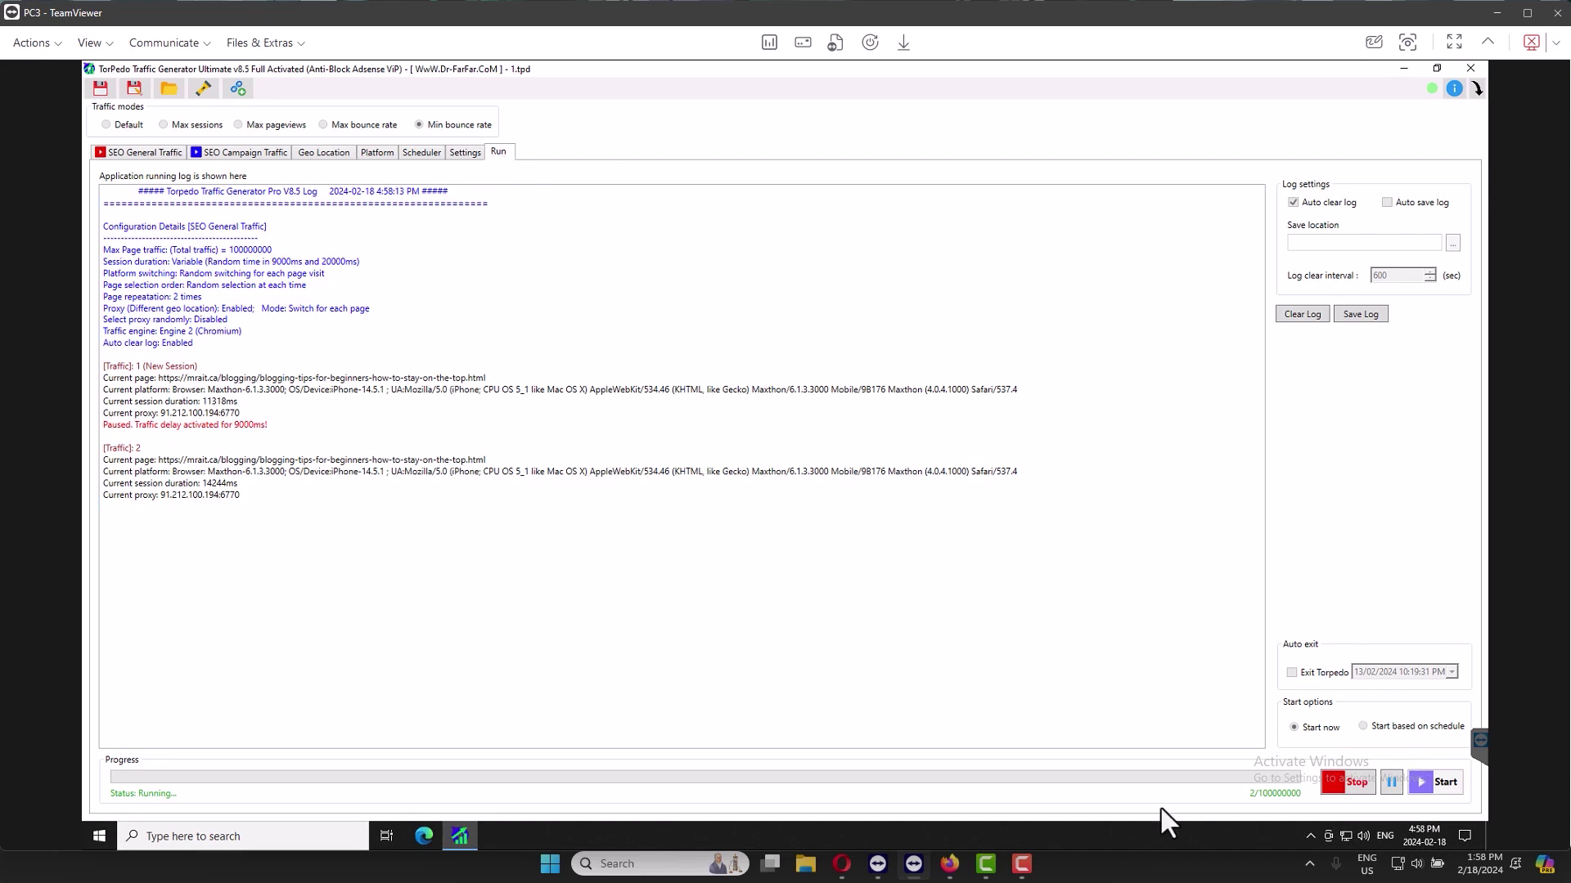
click(841, 863)
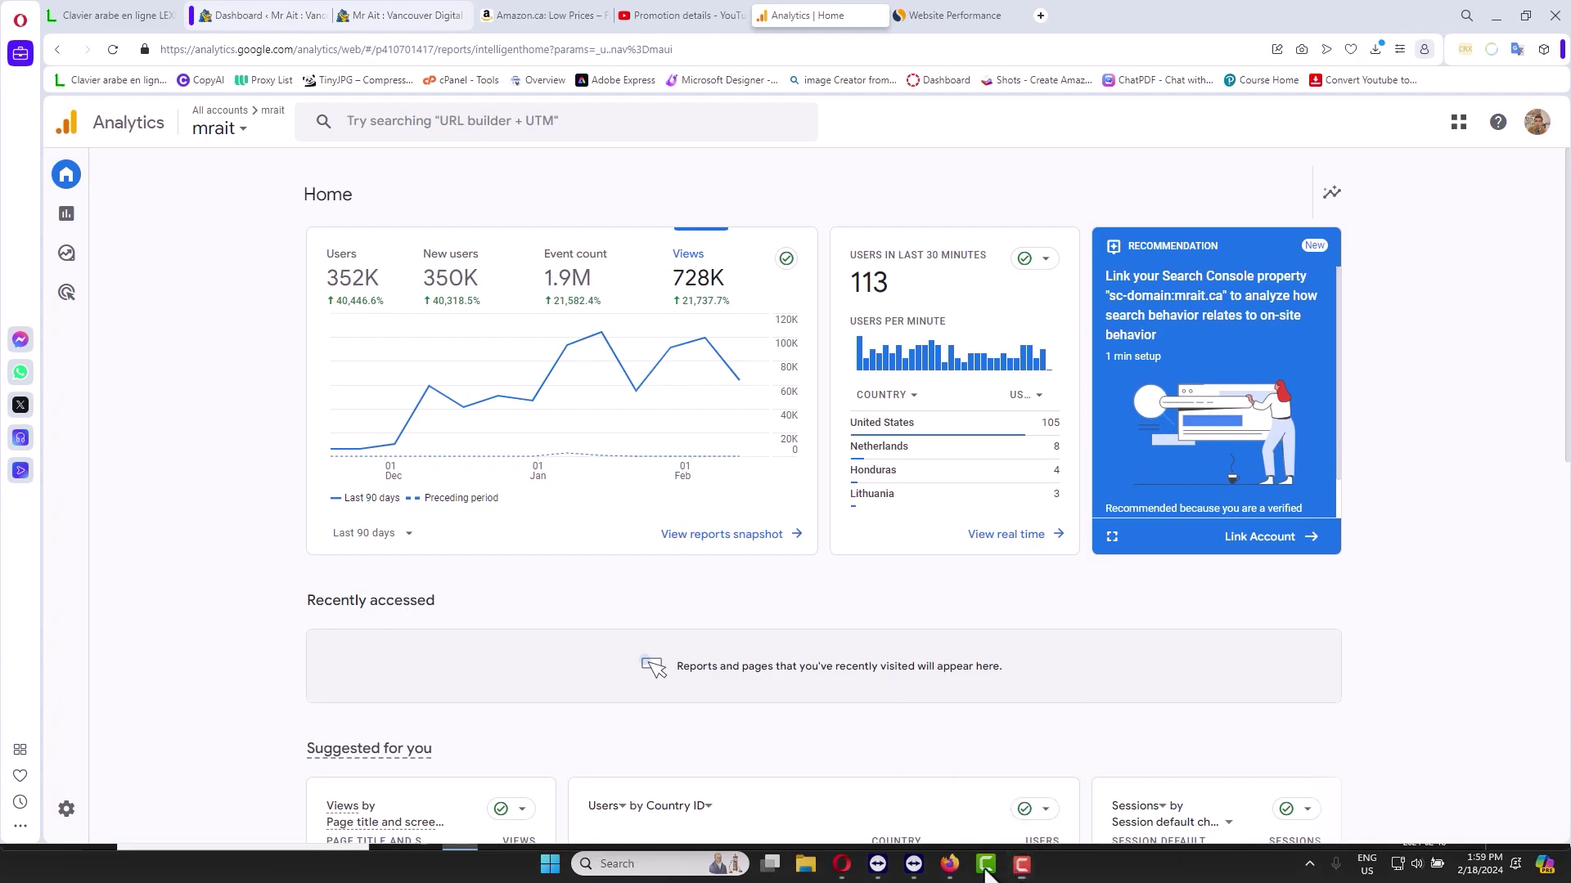
Switch back to TorPedo via TeamViewer and show the 15-URL SEO General Traffic list
click(911, 867)
click(155, 151)
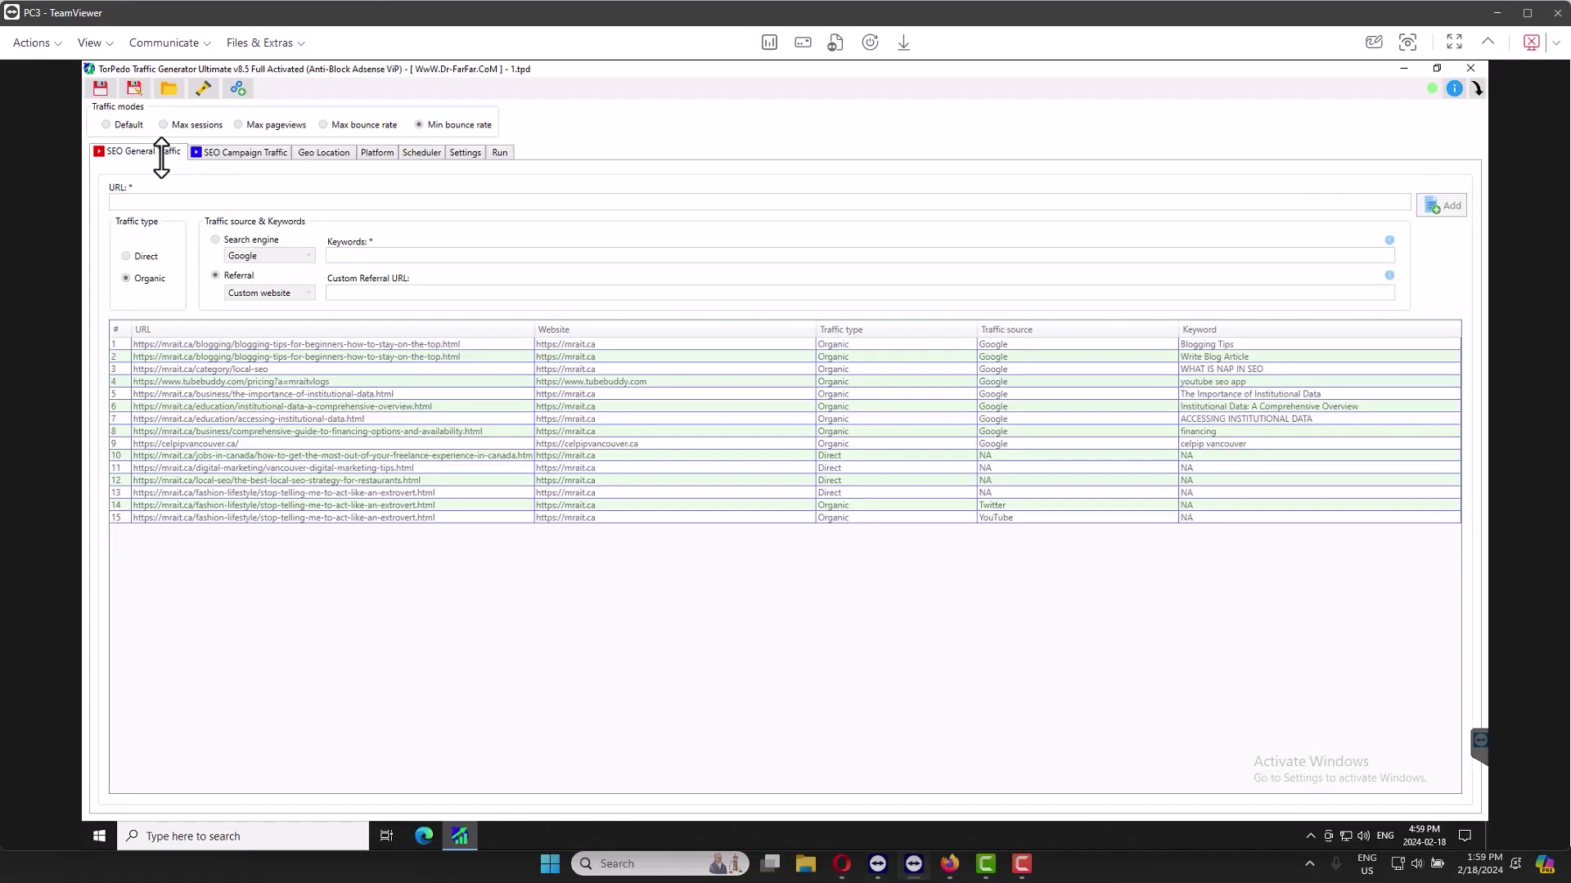